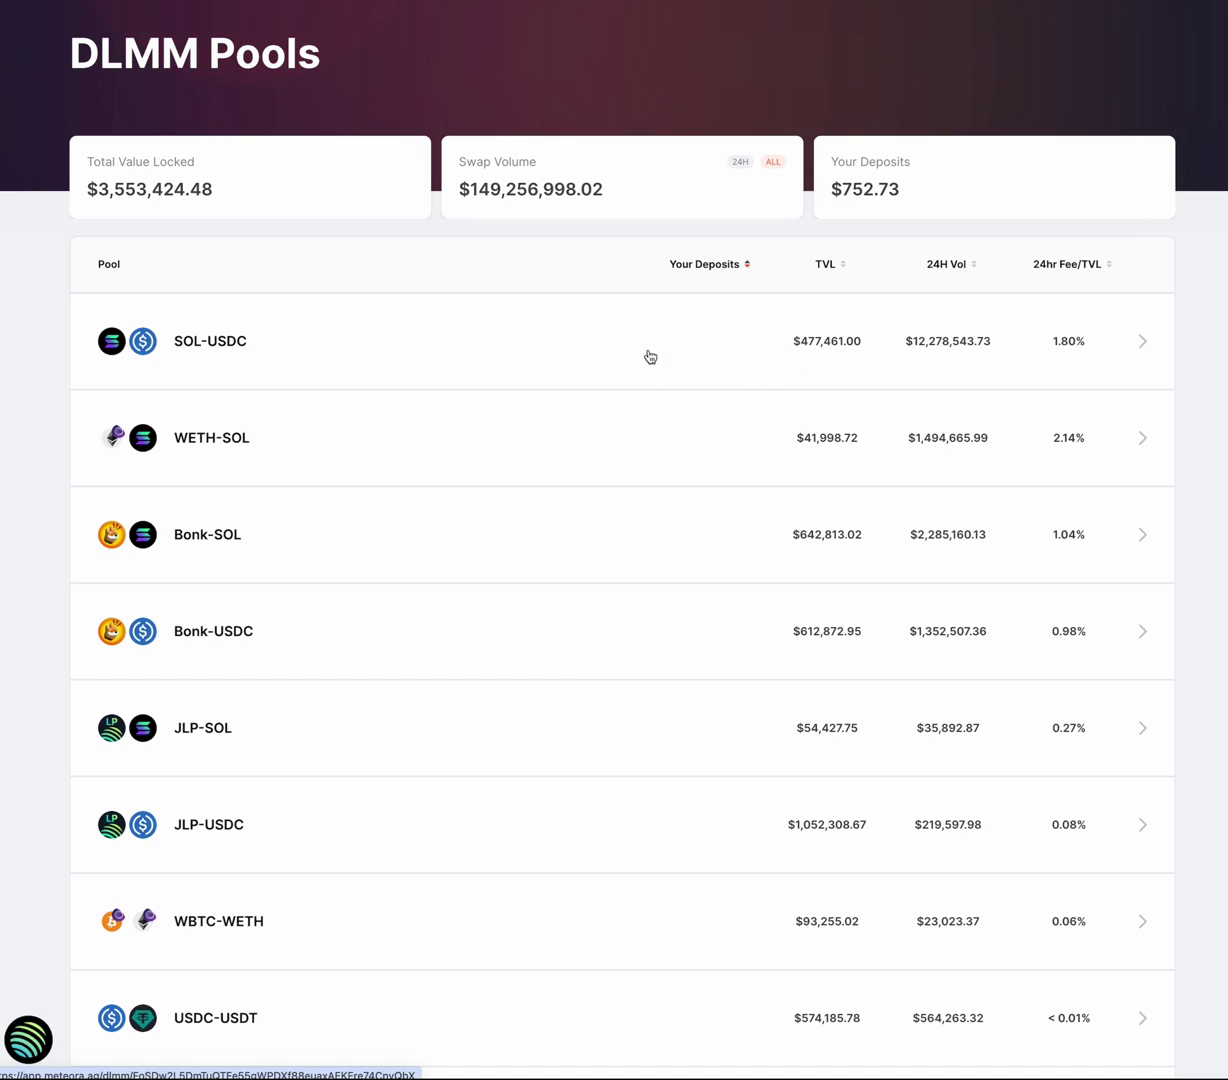
Step: Open the SOL-USDC pool and check its fees: 0.05% base, 10% max, 0% protocol, $3,553.63 24h
left_click(576, 344)
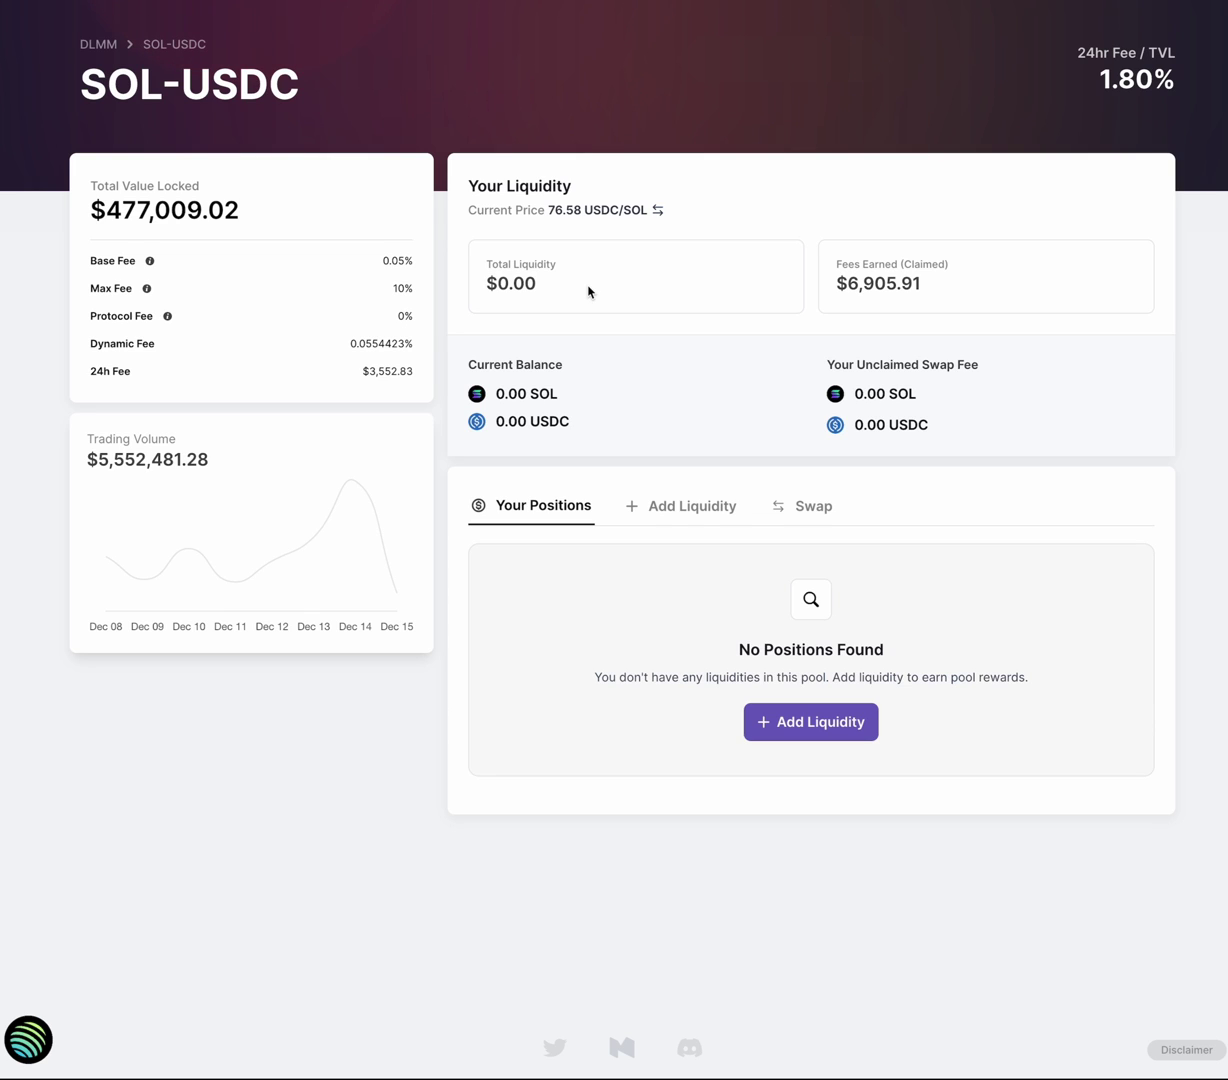
double_click(384, 347)
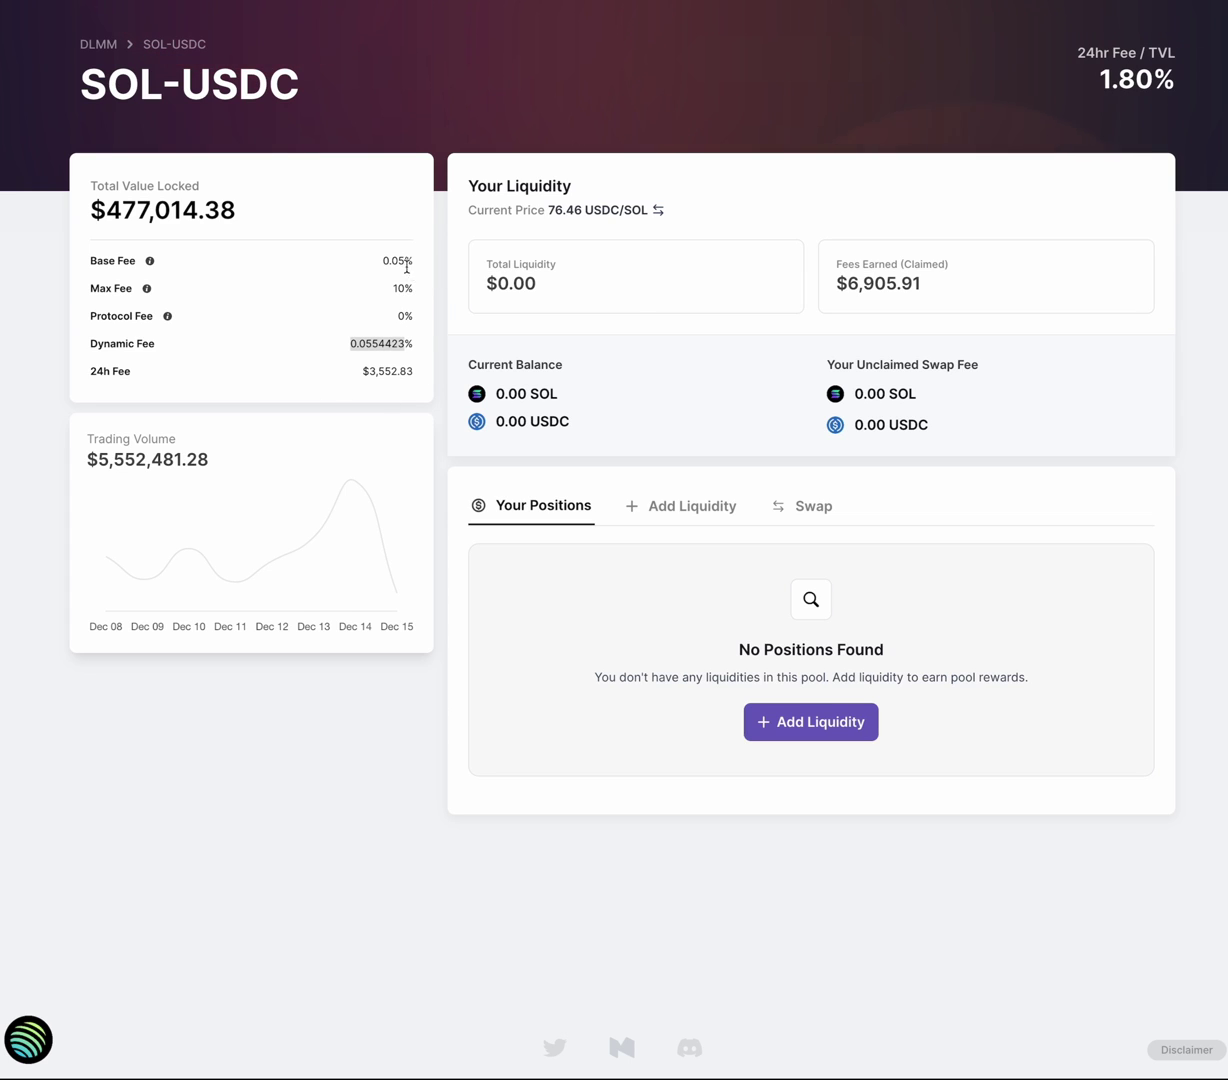
left_click(404, 262)
double_click(395, 264)
left_click(399, 289)
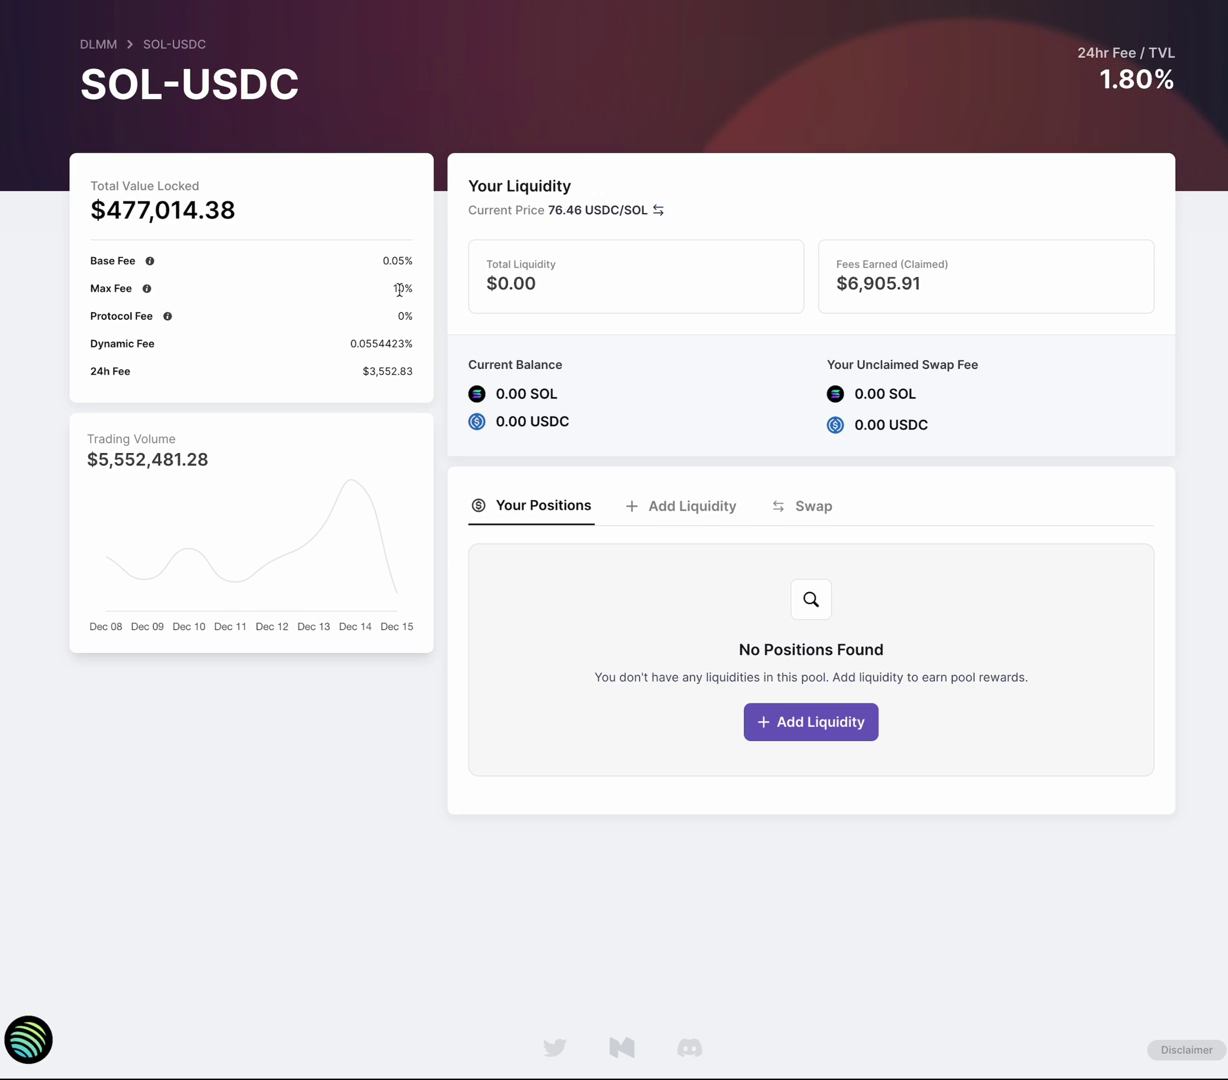
double_click(399, 289)
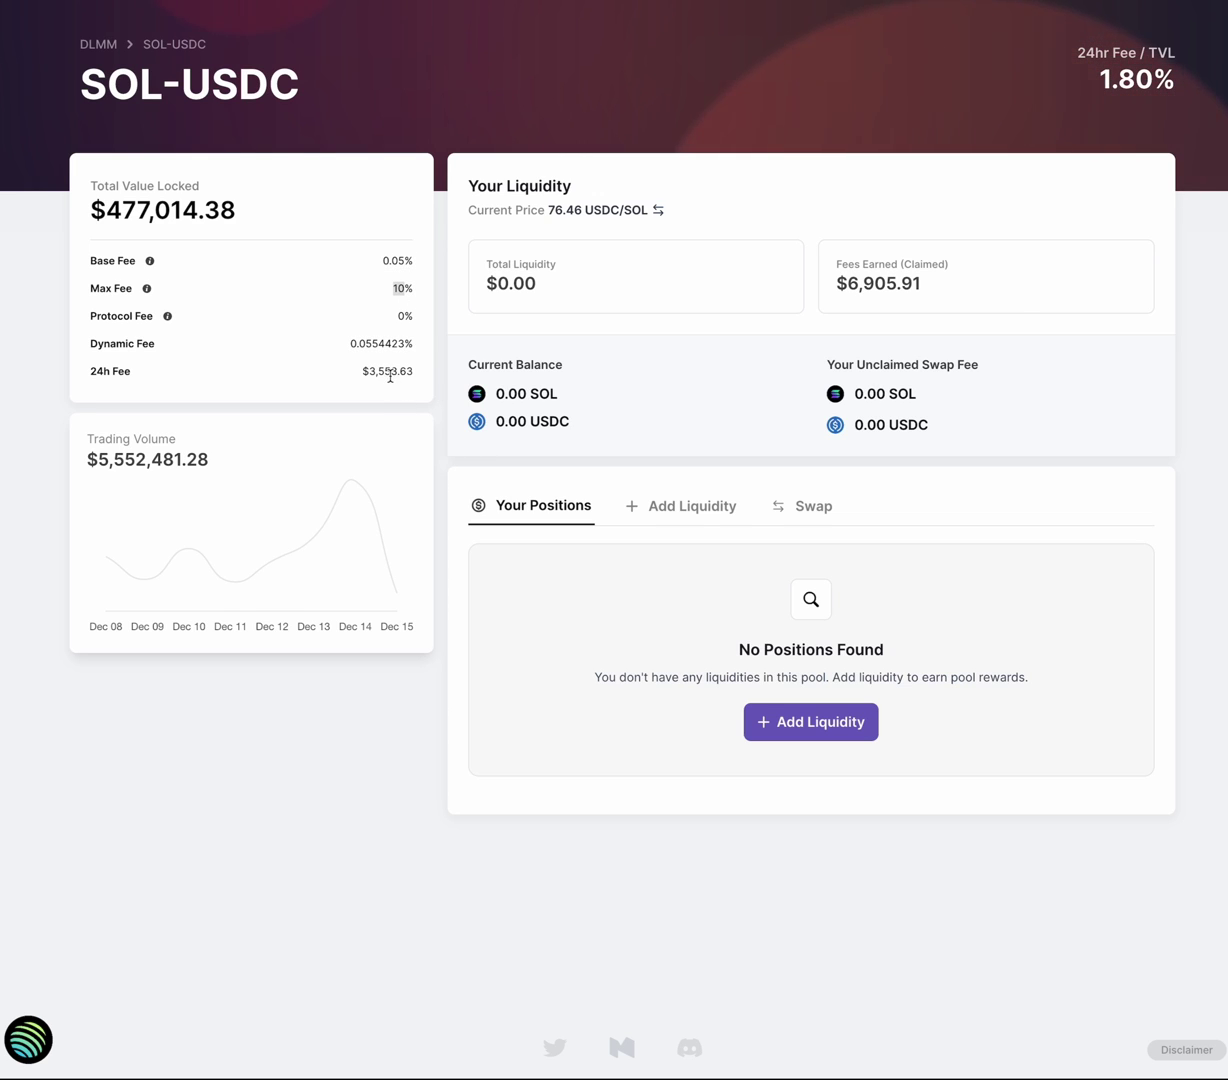
double_click(390, 376)
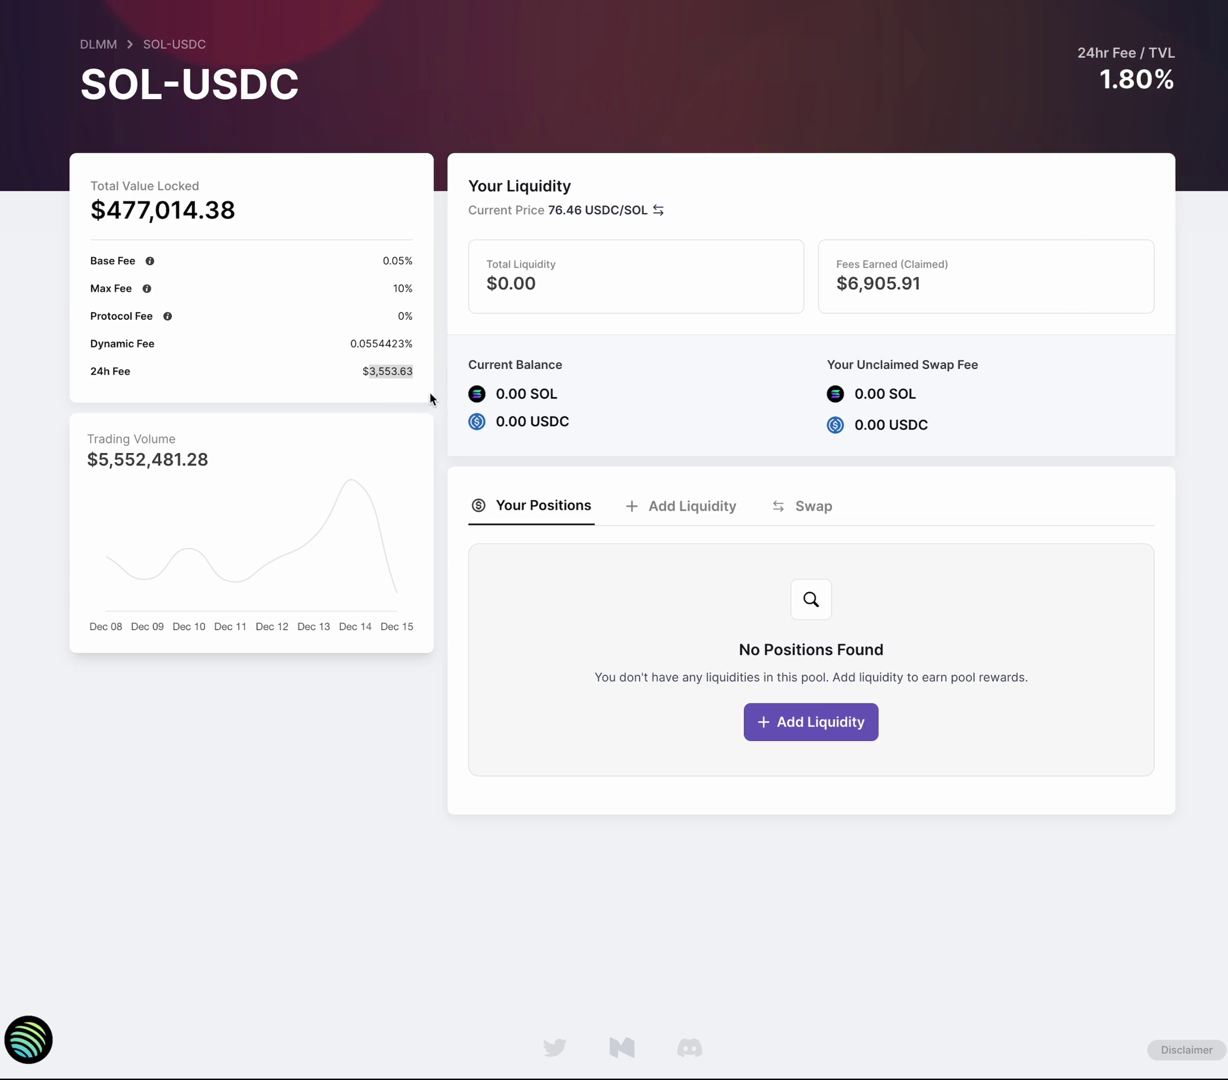
Step: Open the add-liquidity form and deposit the full 12664.030716 USDC balance, auto-filling SOL
left_click(718, 515)
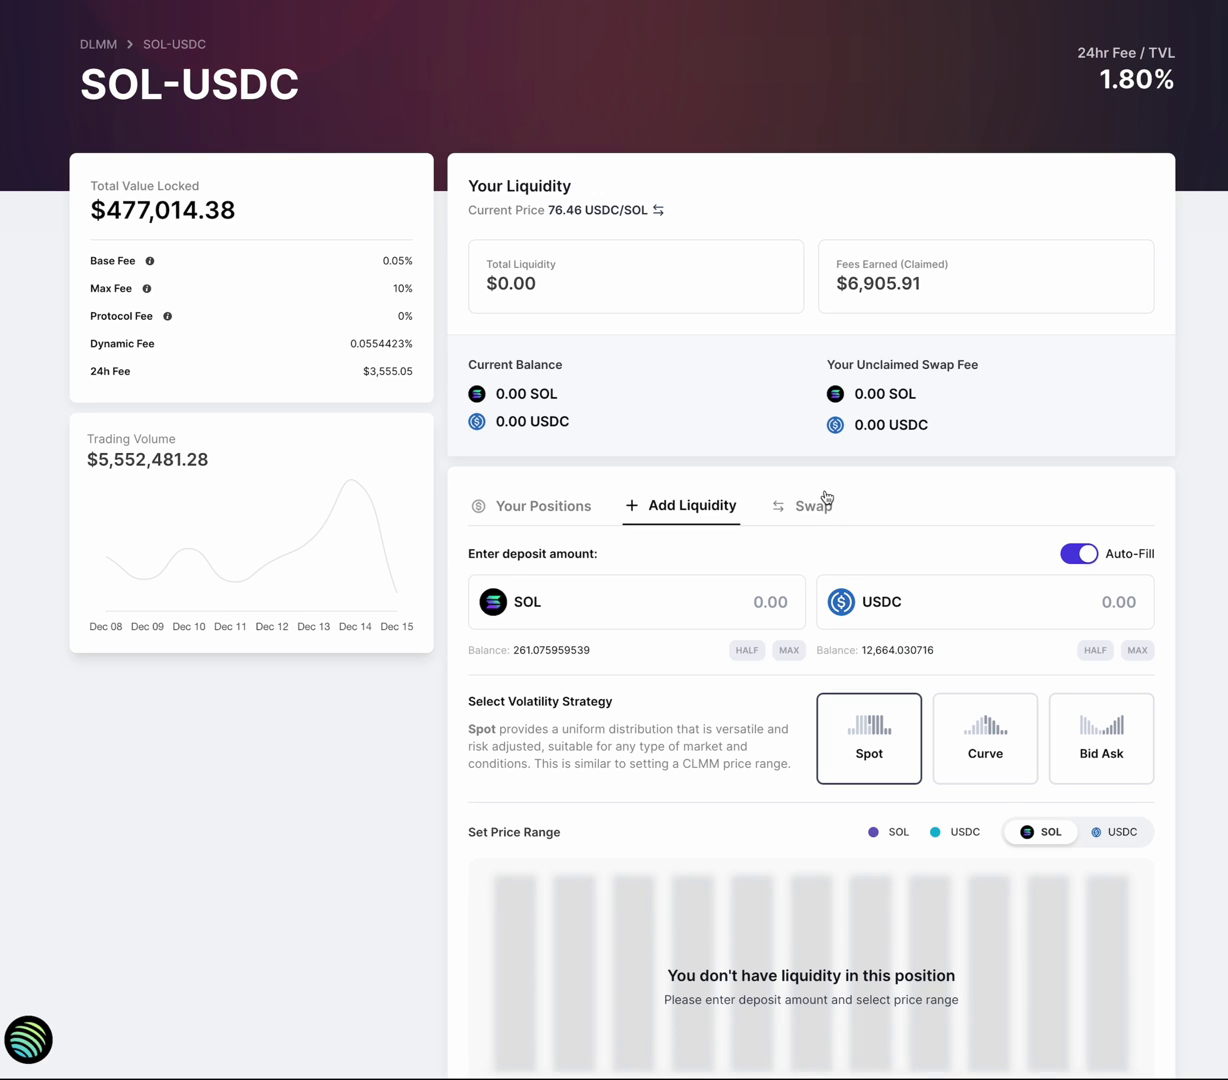
scroll(718, 512, "down", 3)
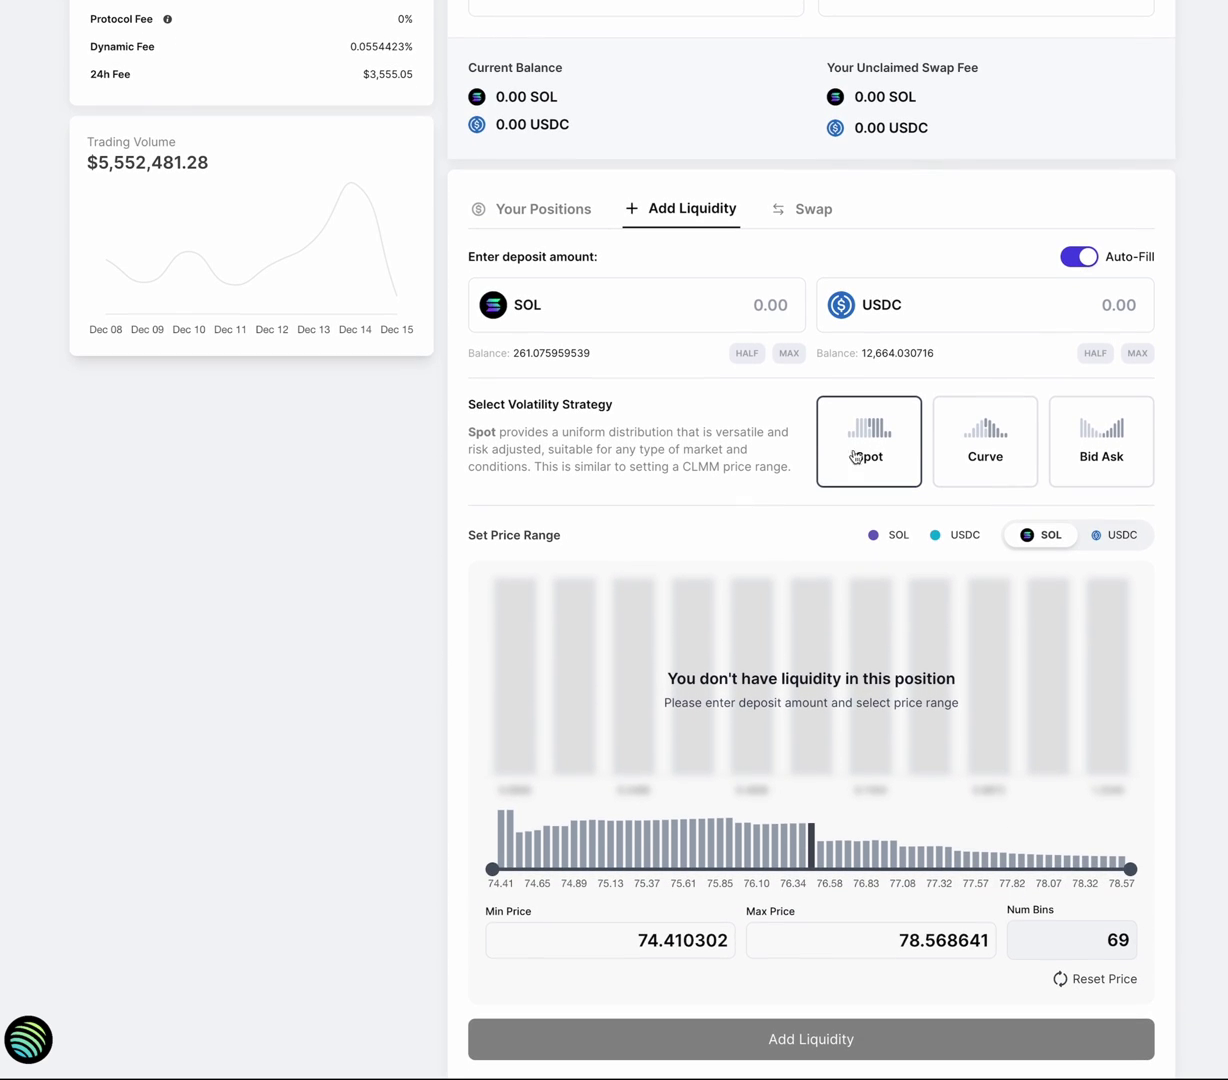
left_click(1137, 352)
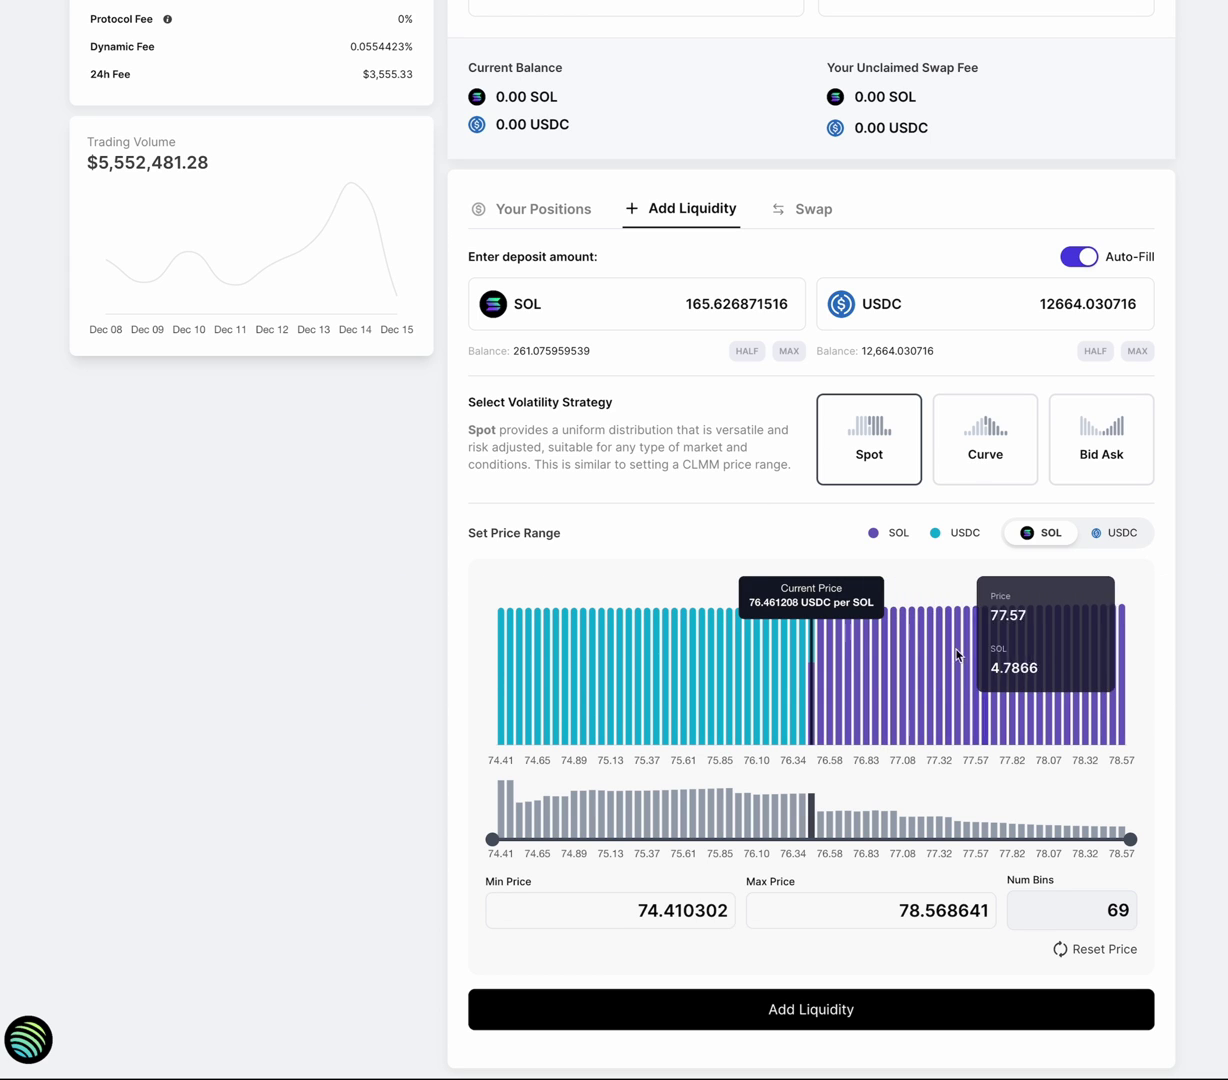
scroll(904, 735, "down", 1)
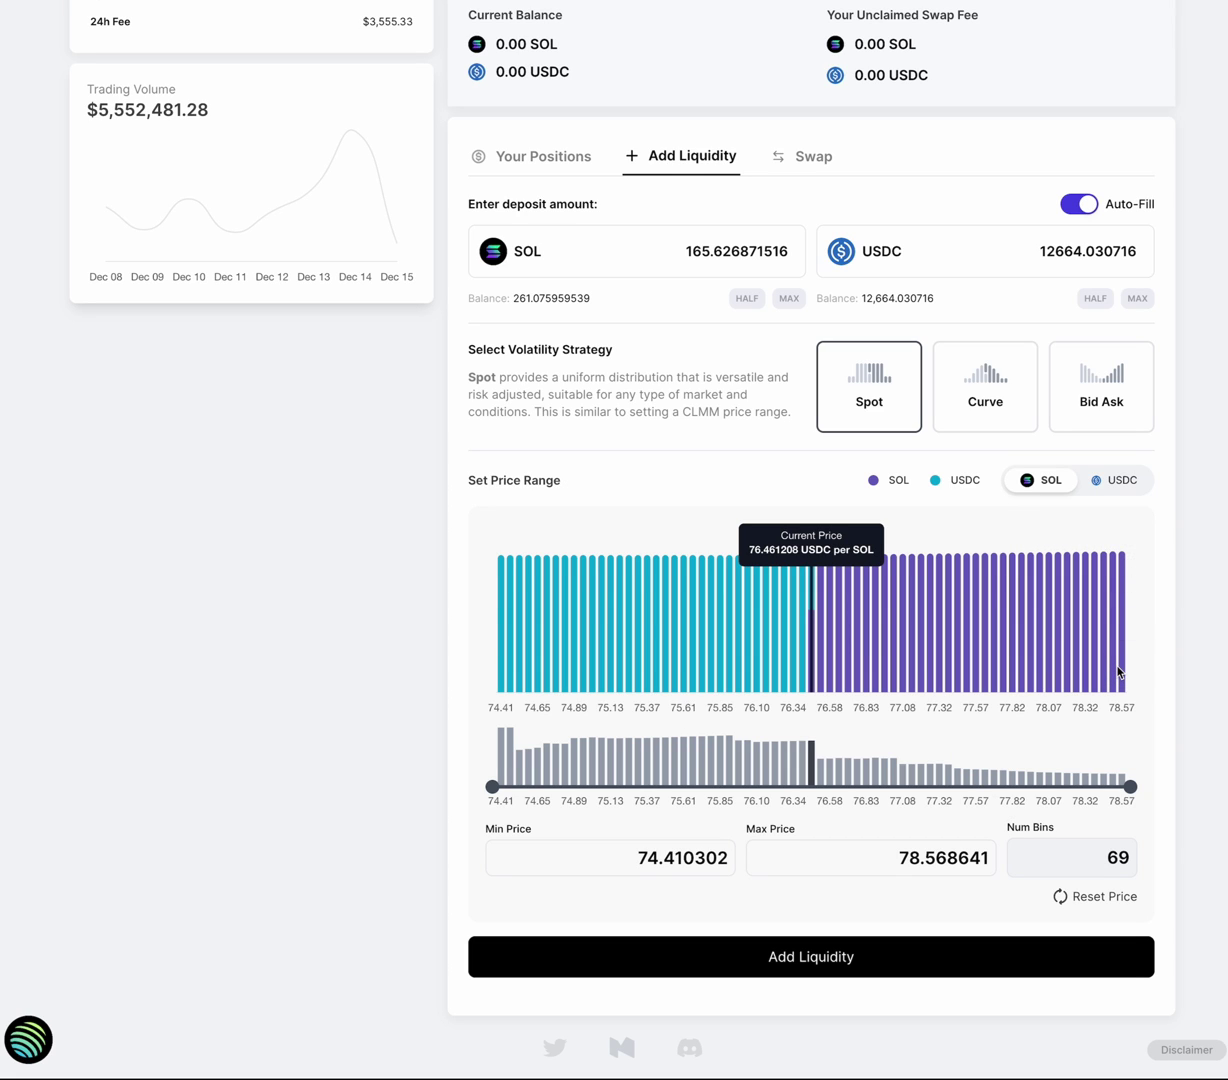
mouse_move(1120, 673)
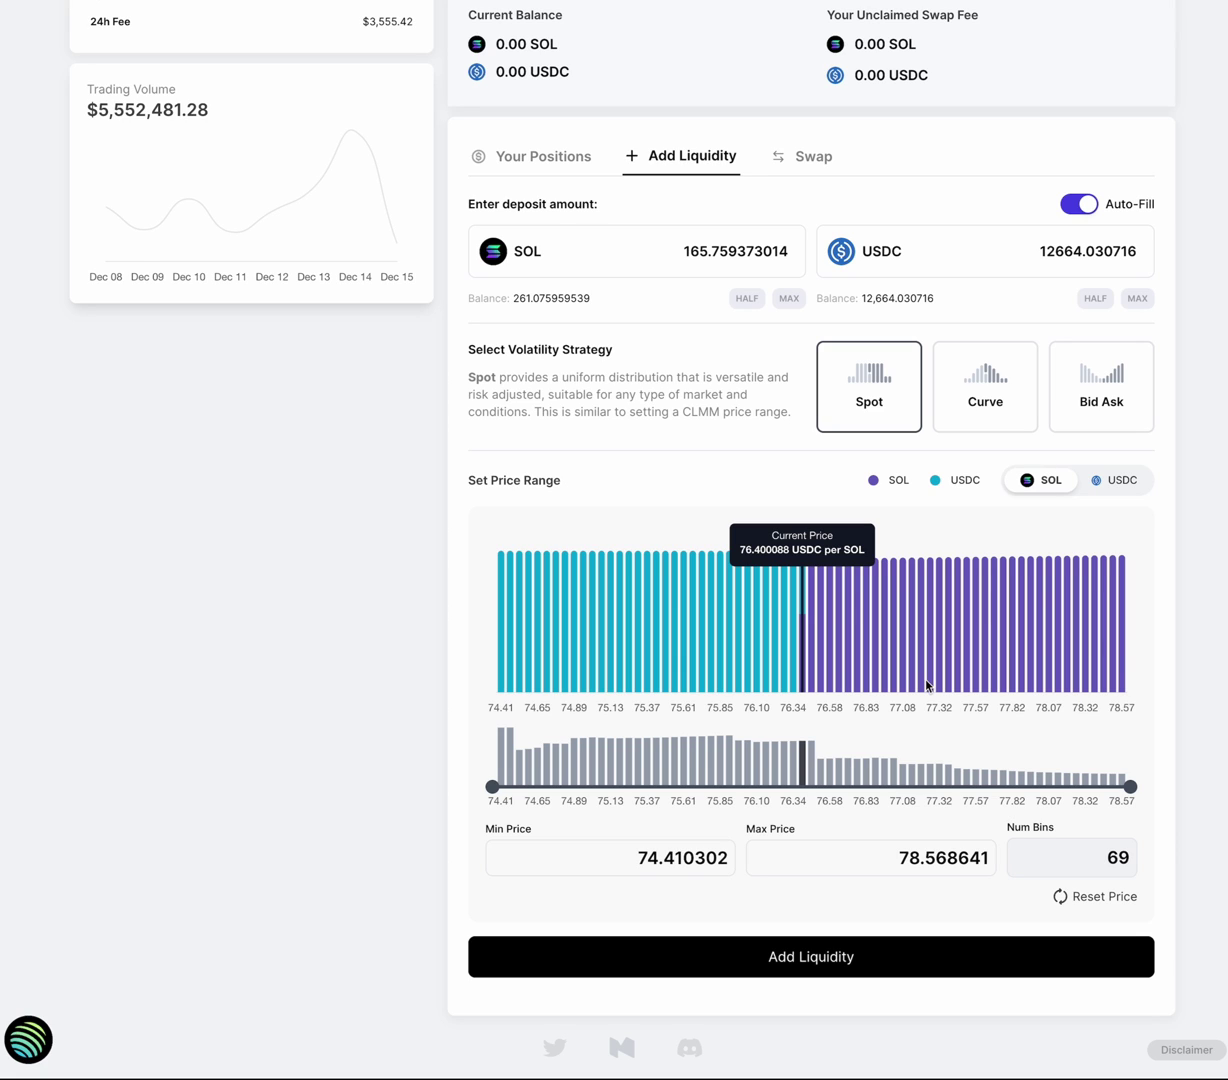
mouse_move(932, 690)
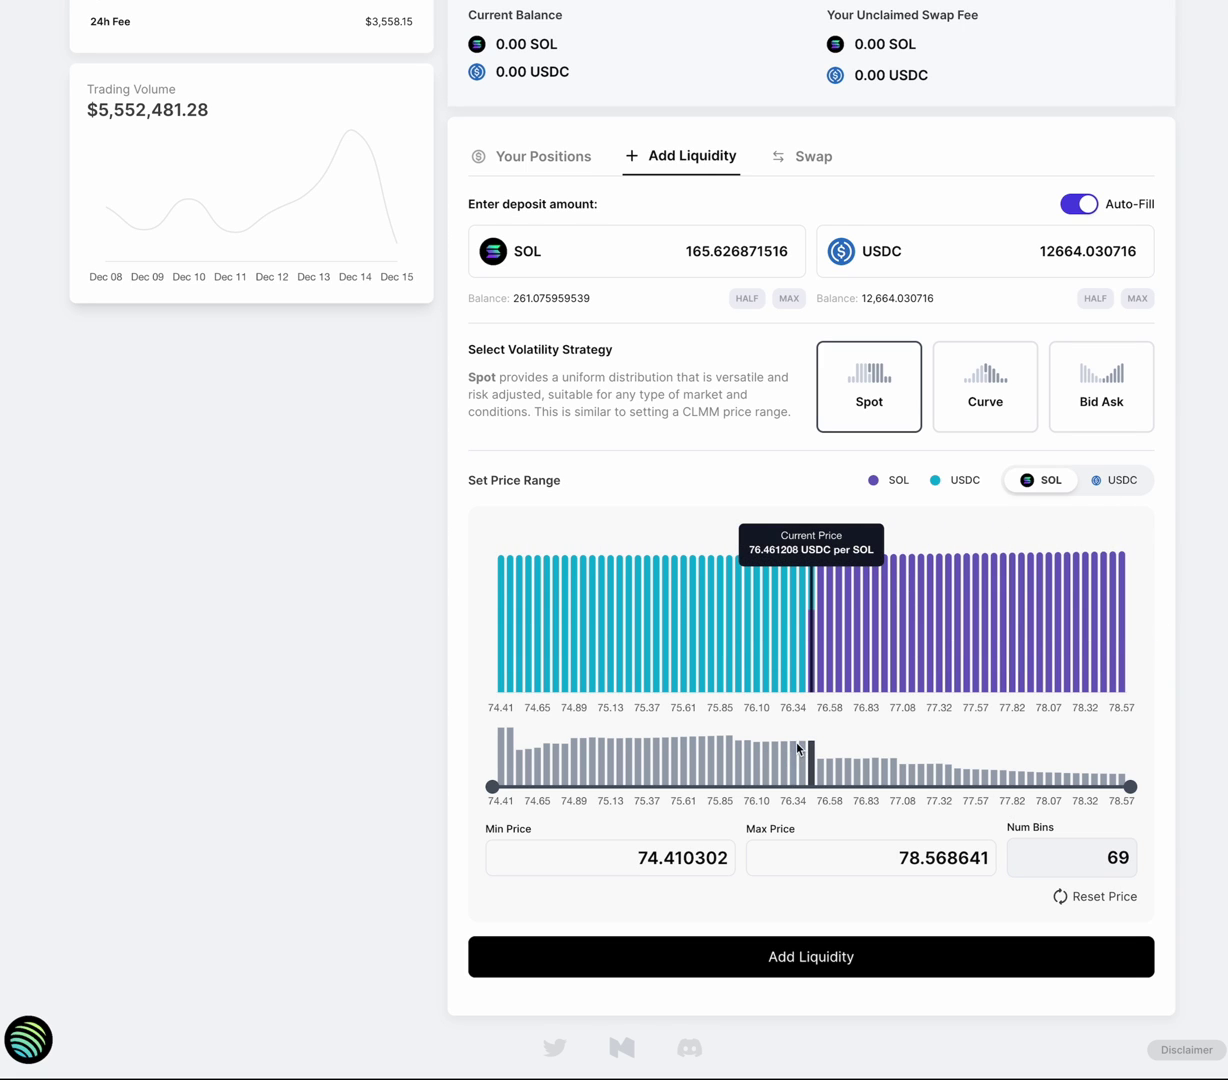
left_click(1003, 427)
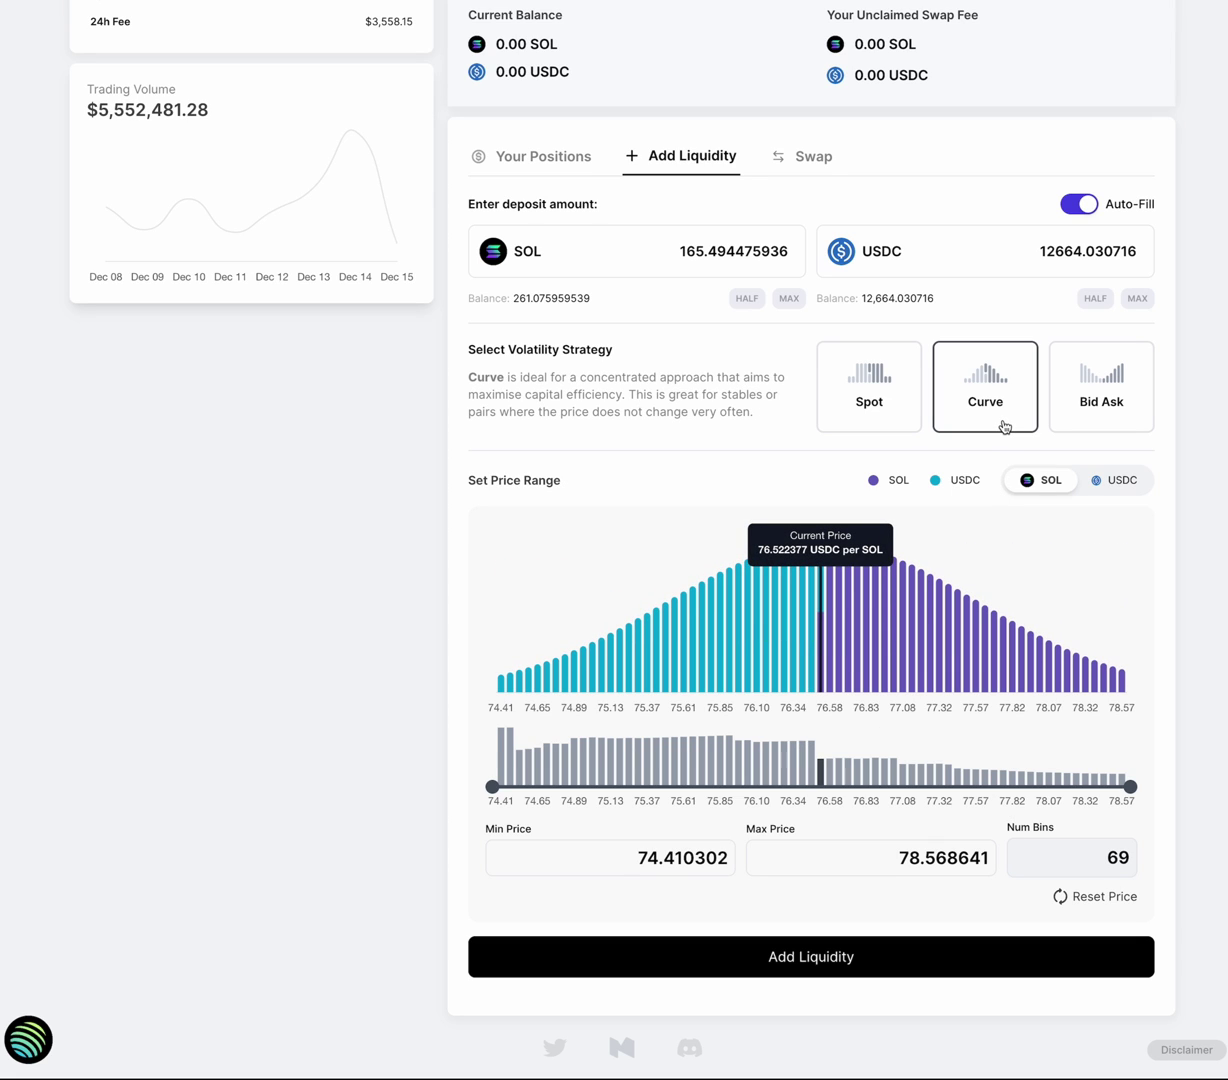
mouse_move(1044, 705)
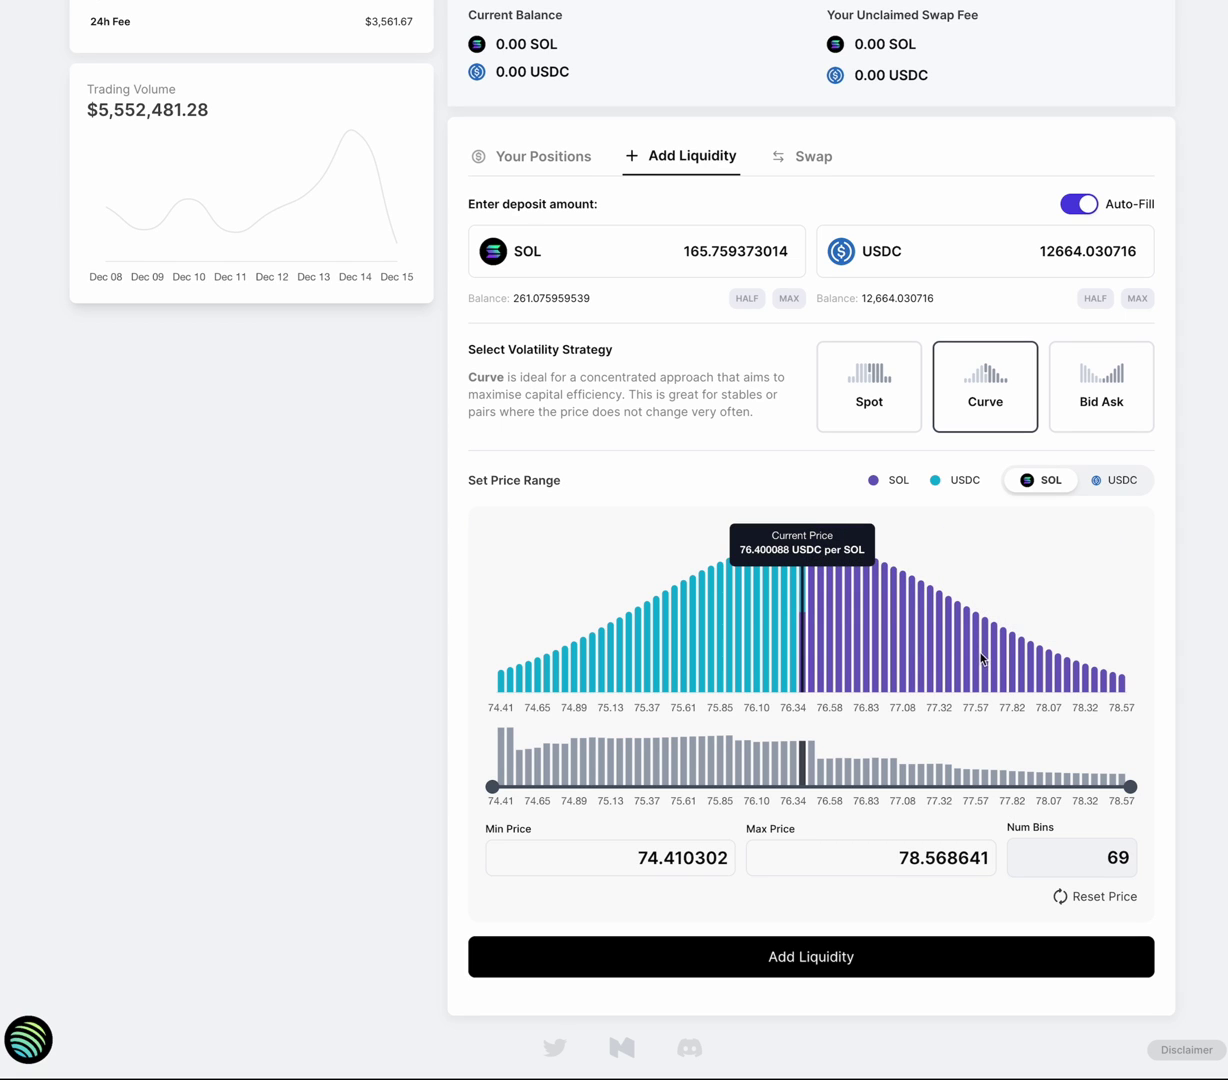
left_click(1077, 415)
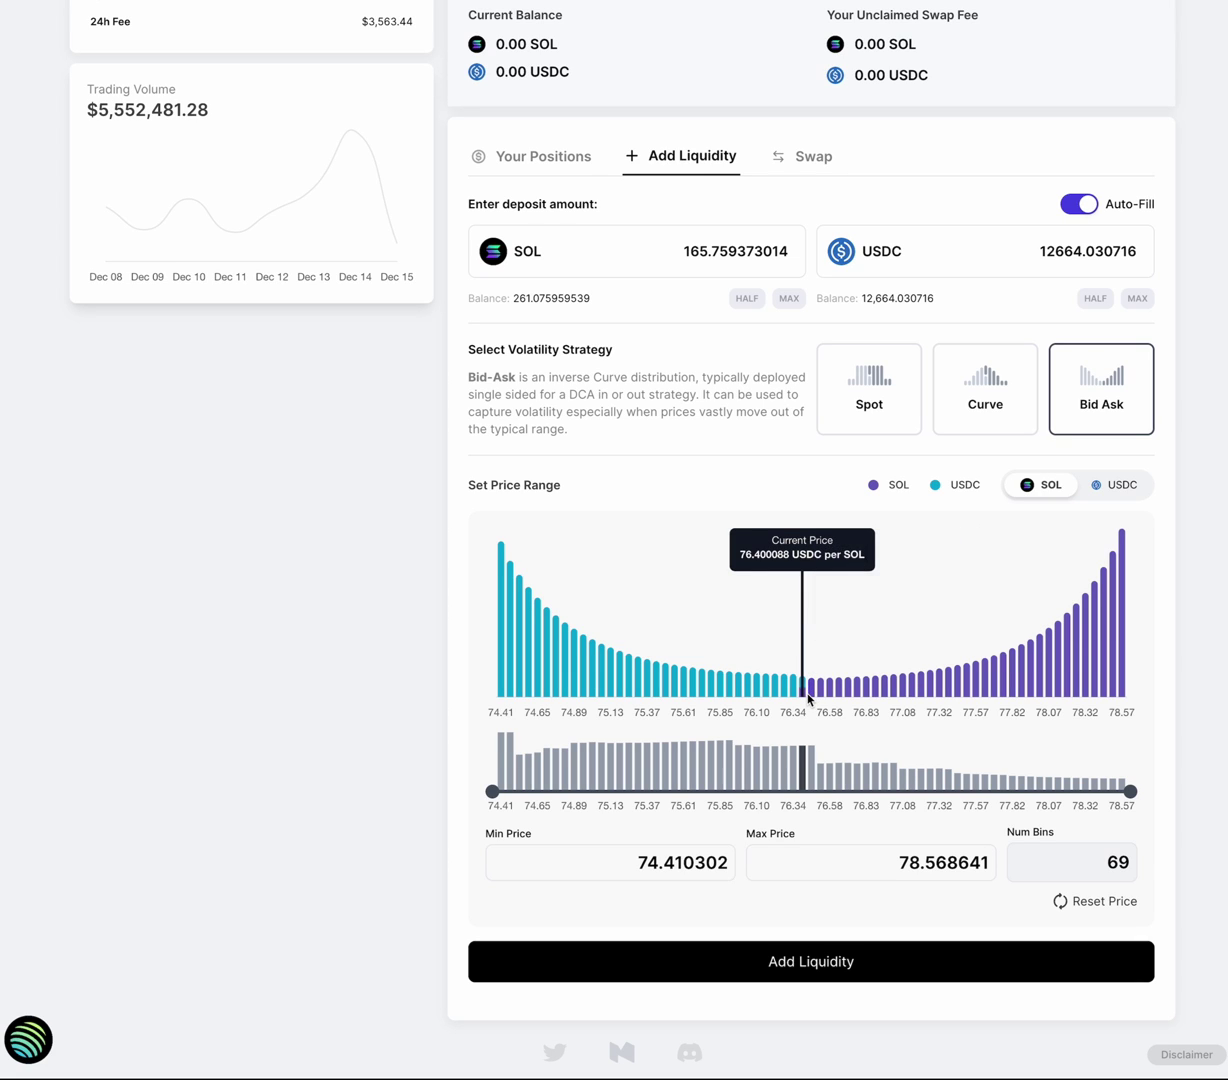
Step: Switch back to Curve and narrow the price range to 75.973614–76.644862 across 12 bins
mouse_move(866, 694)
left_click(956, 402)
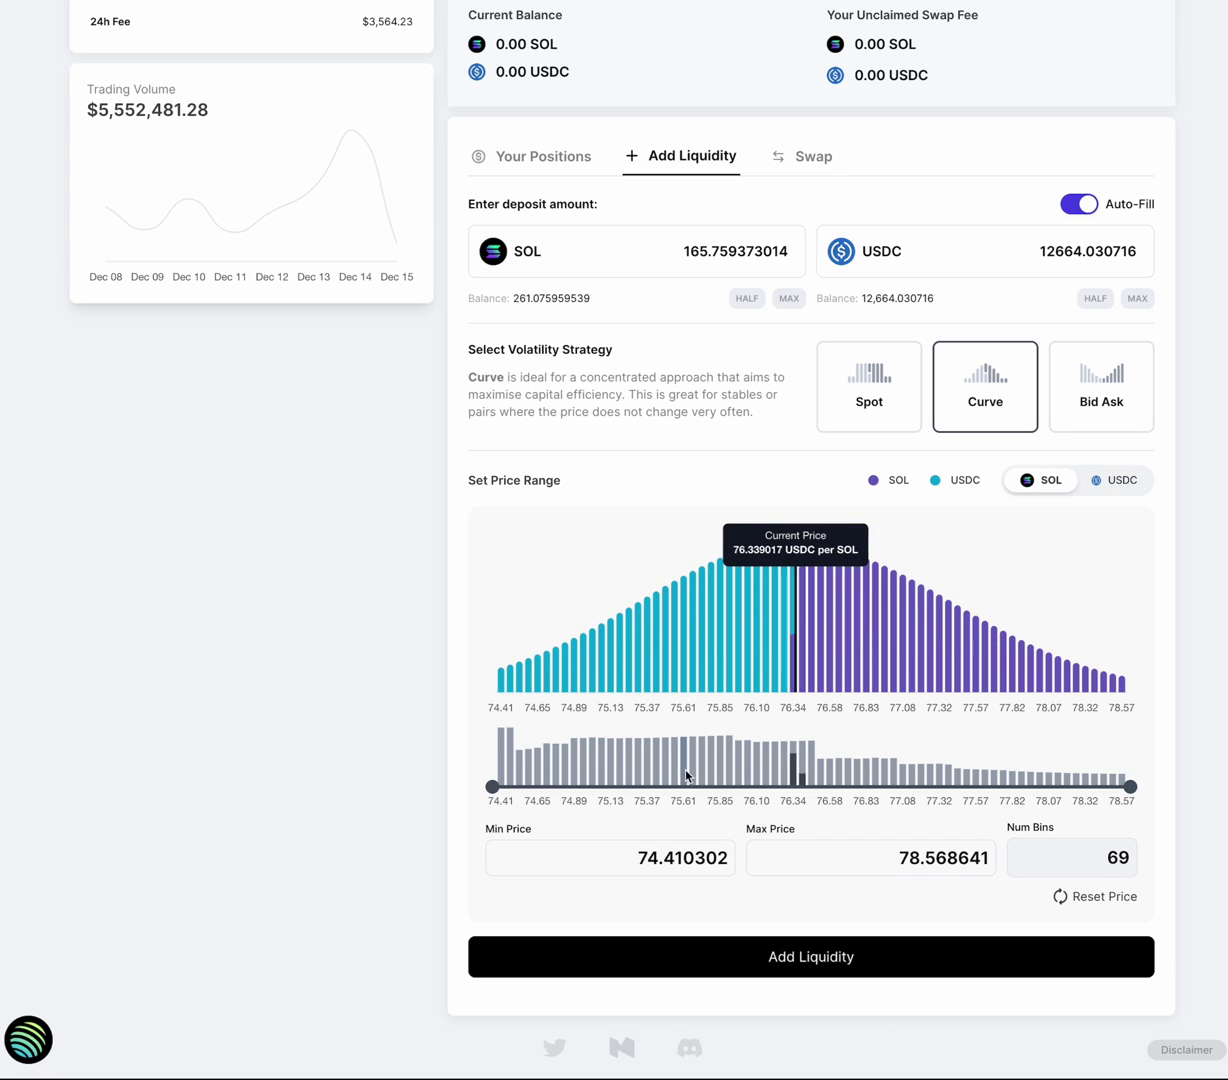
double_click(673, 860)
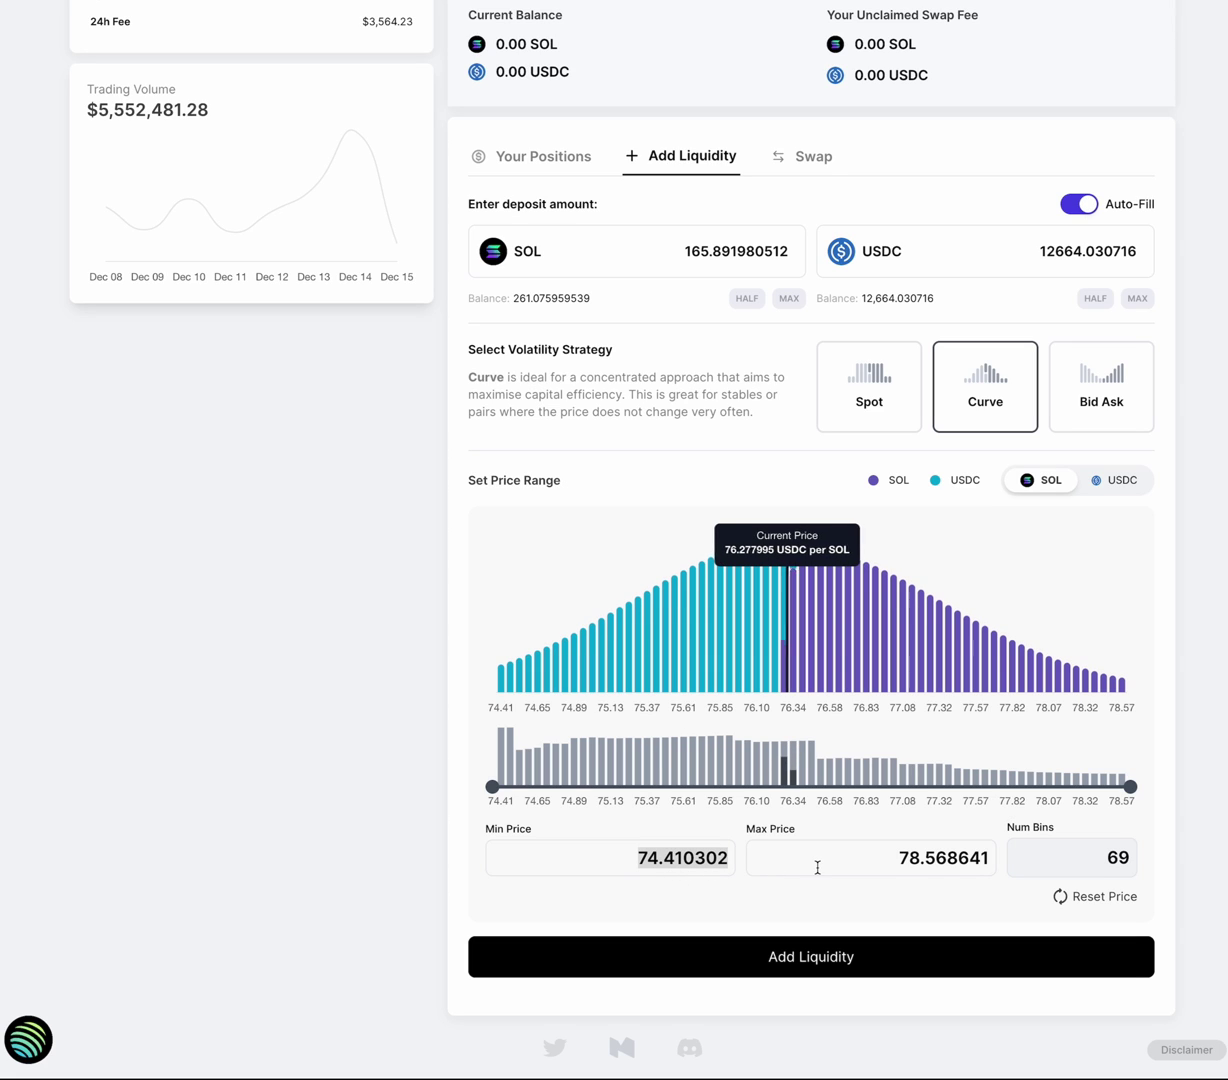
double_click(950, 858)
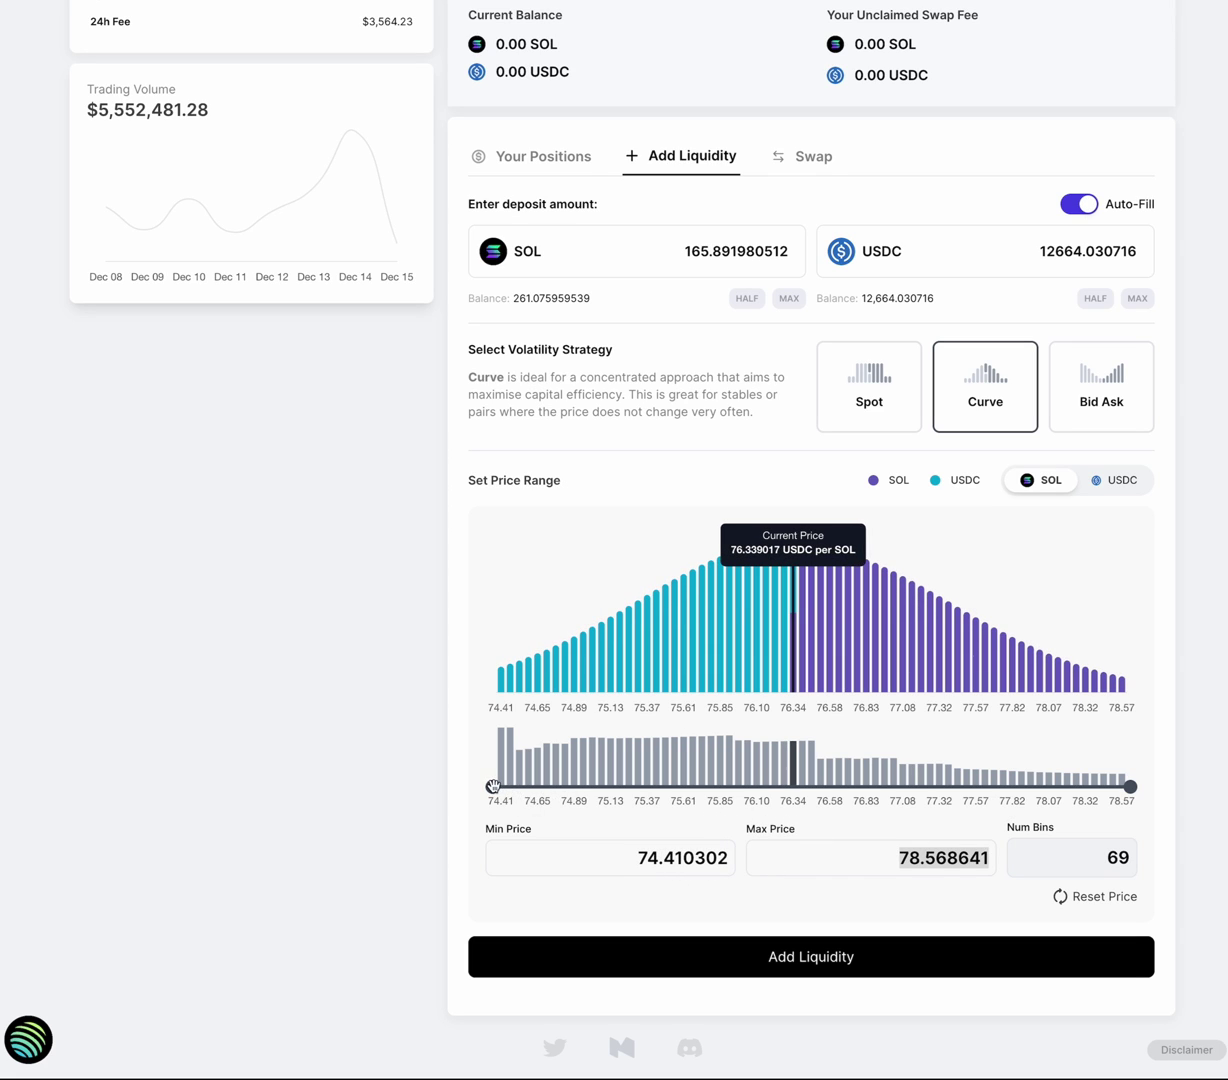
left_click_drag(505, 789, 727, 788)
left_click_drag(1126, 790, 842, 786)
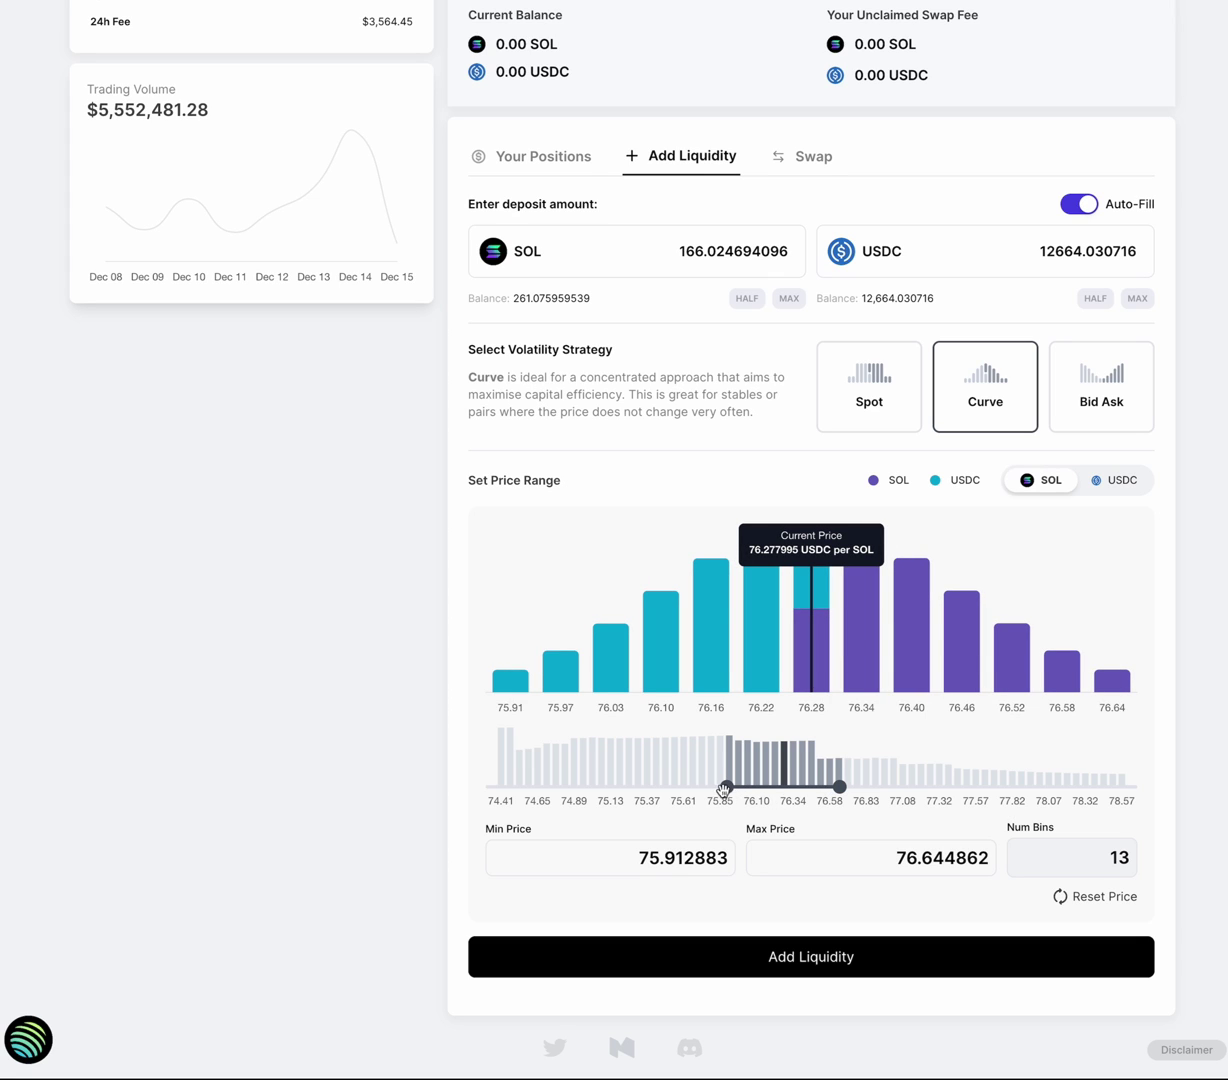
left_click_drag(728, 788, 734, 789)
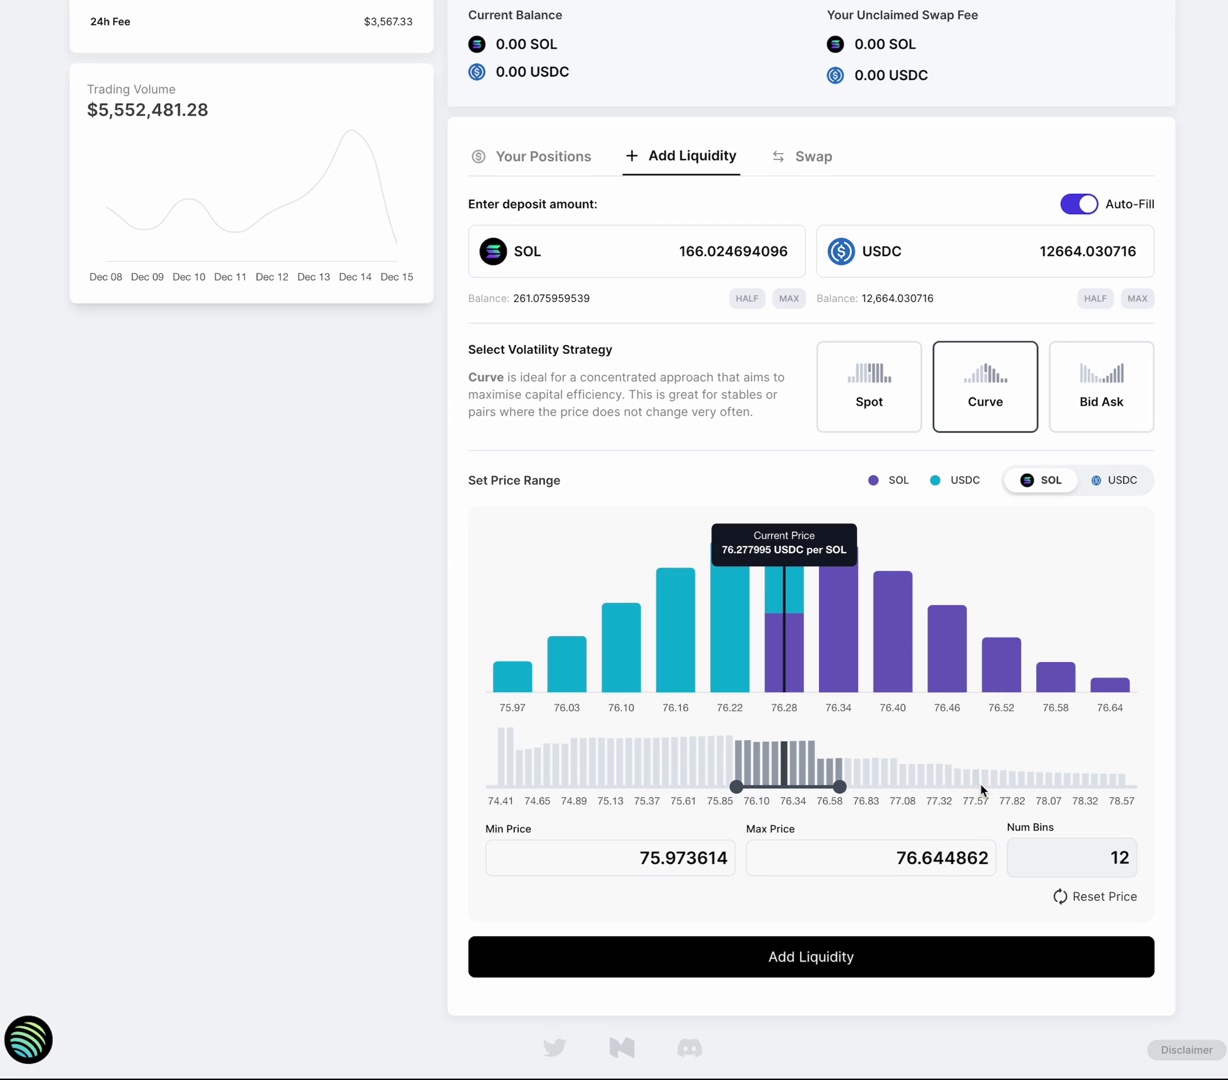
Step: Turn off Auto-Fill and shift the price range above the current price
left_click(1082, 206)
left_click_drag(841, 785, 962, 777)
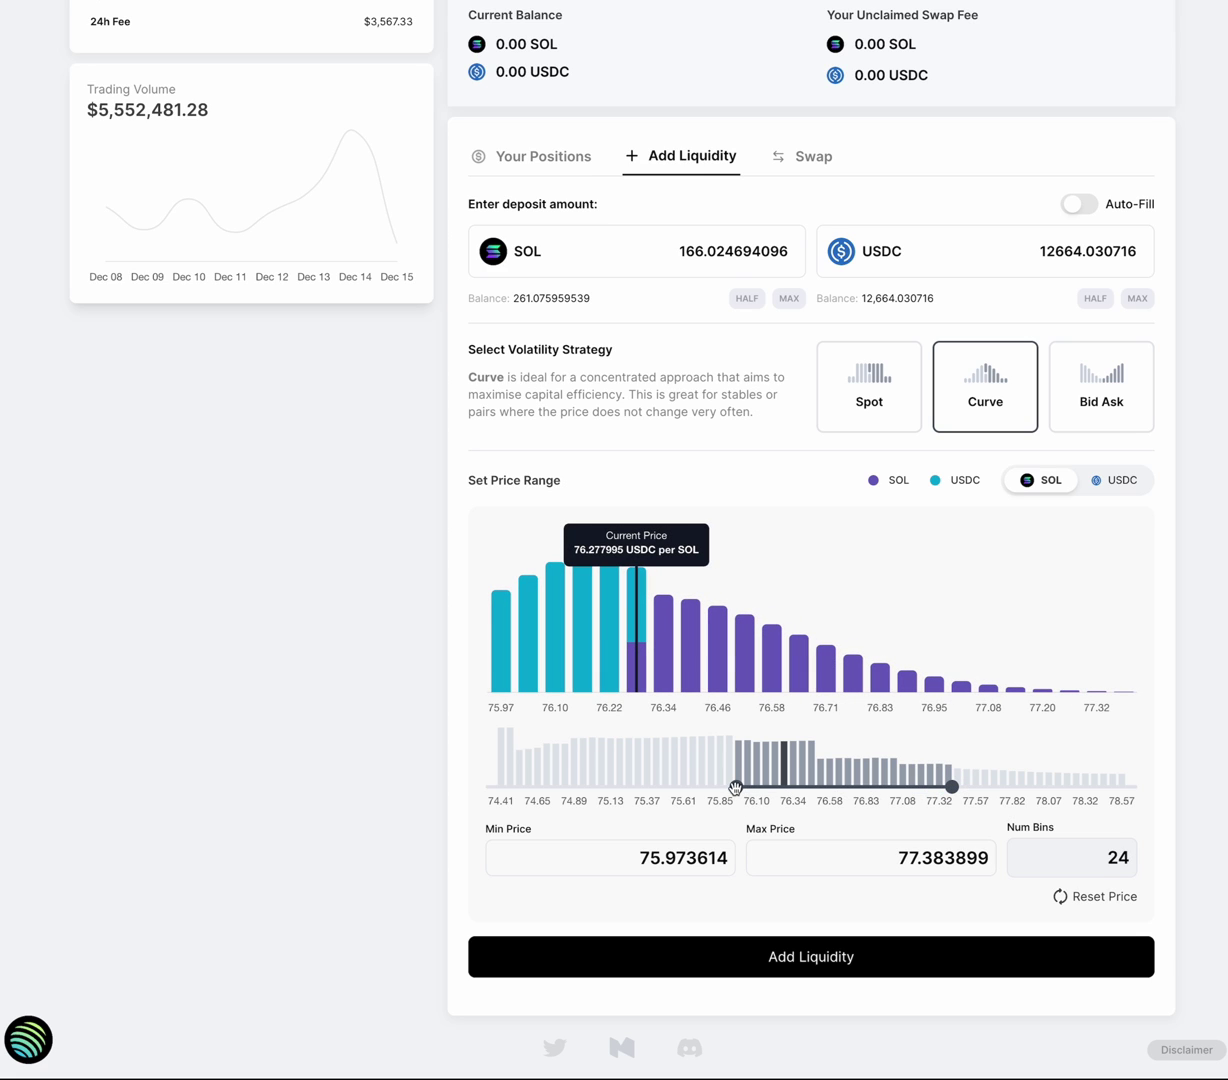
left_click_drag(735, 786, 812, 787)
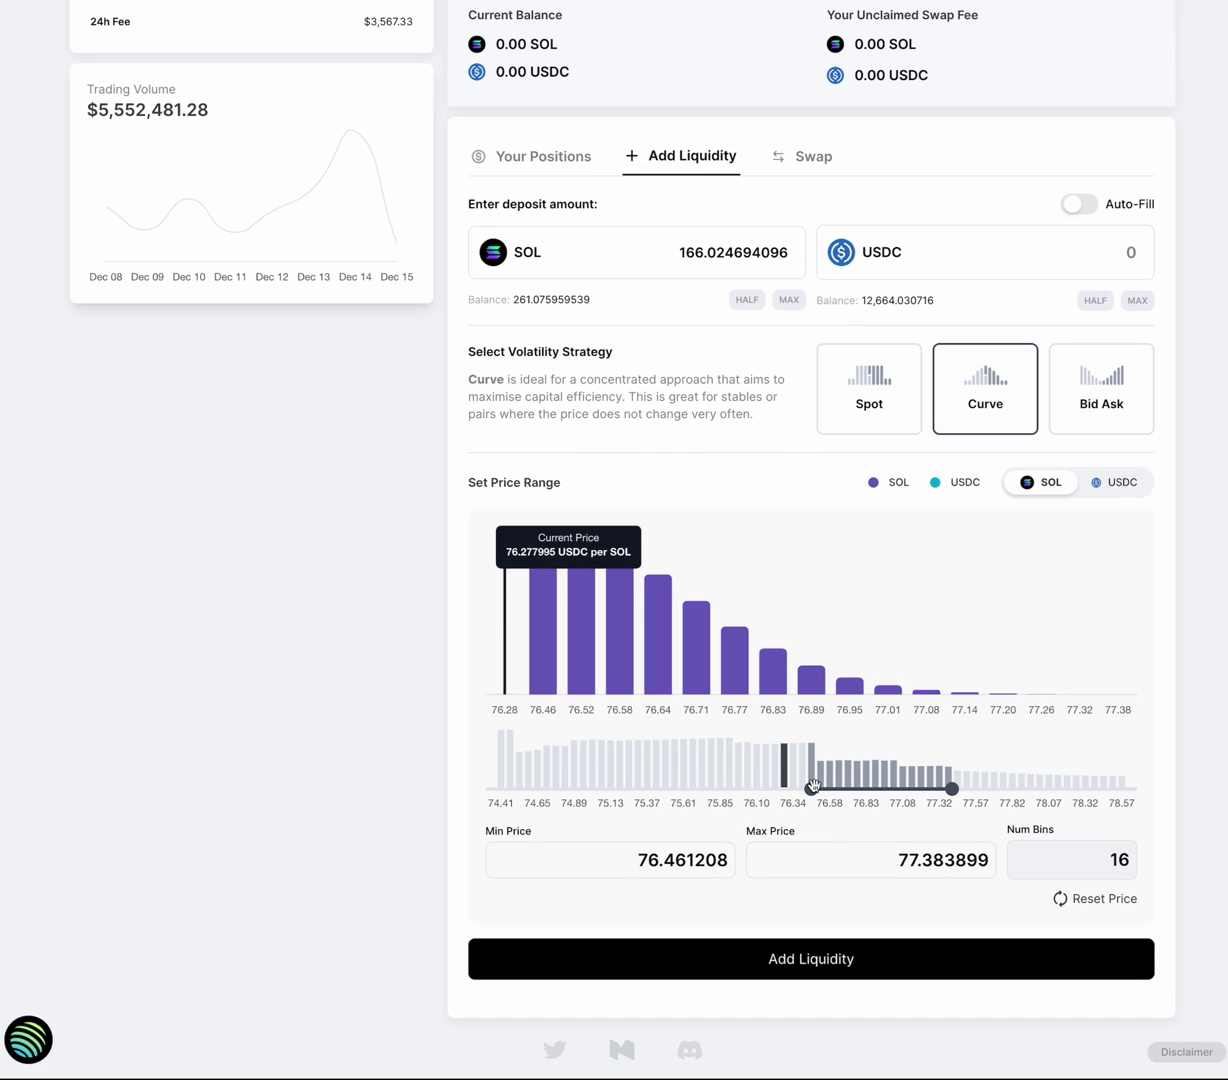
Step: Compare Spot, Bid Ask and Curve while setting the range to 76.339017–76.767543 over 8 bins
left_click(905, 403)
left_click_drag(947, 787, 970, 787)
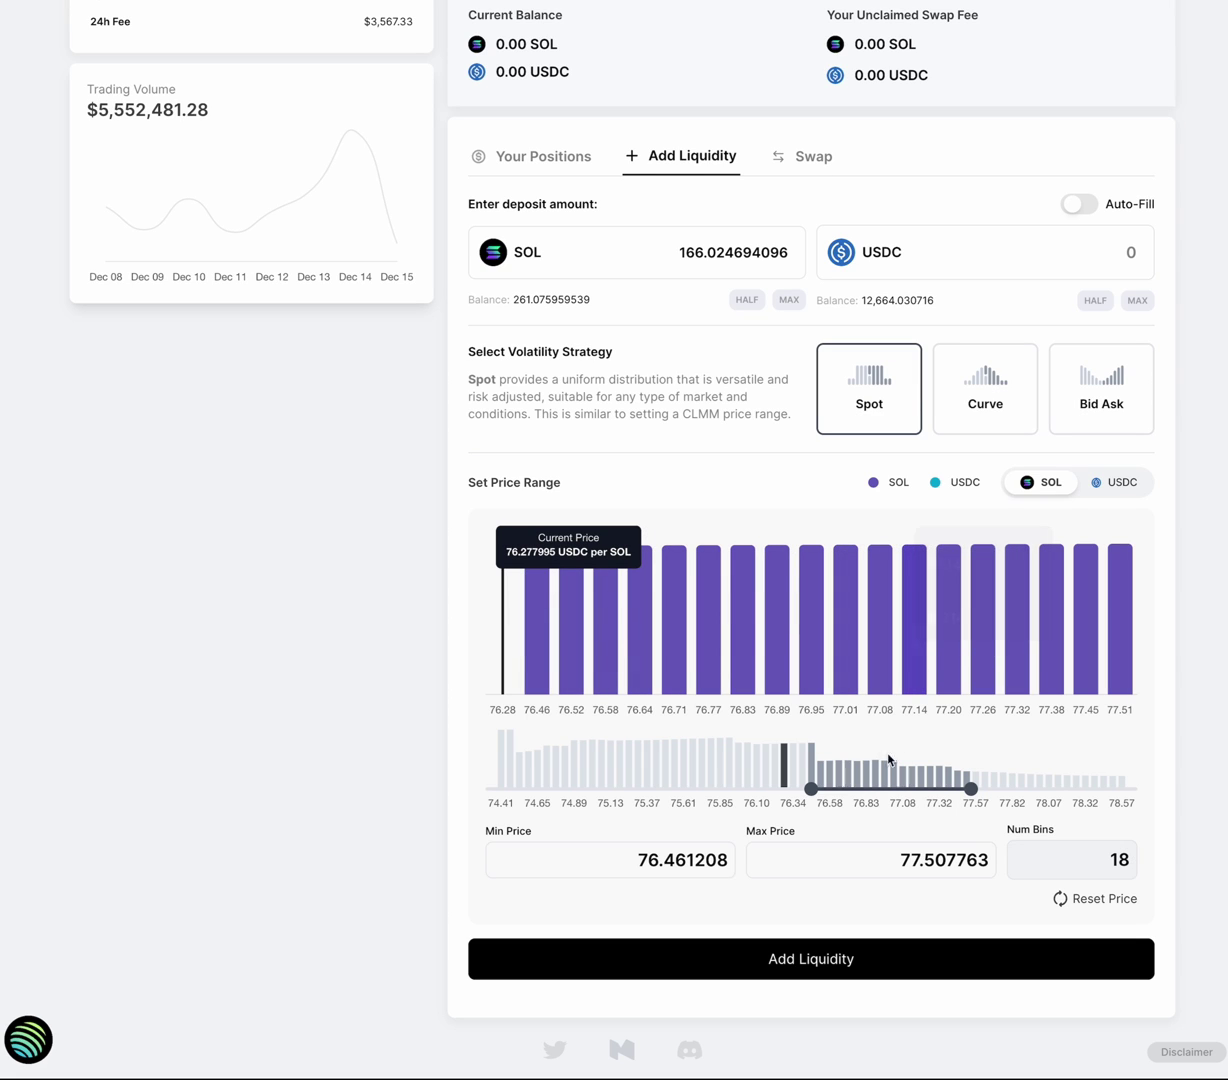
left_click(1085, 419)
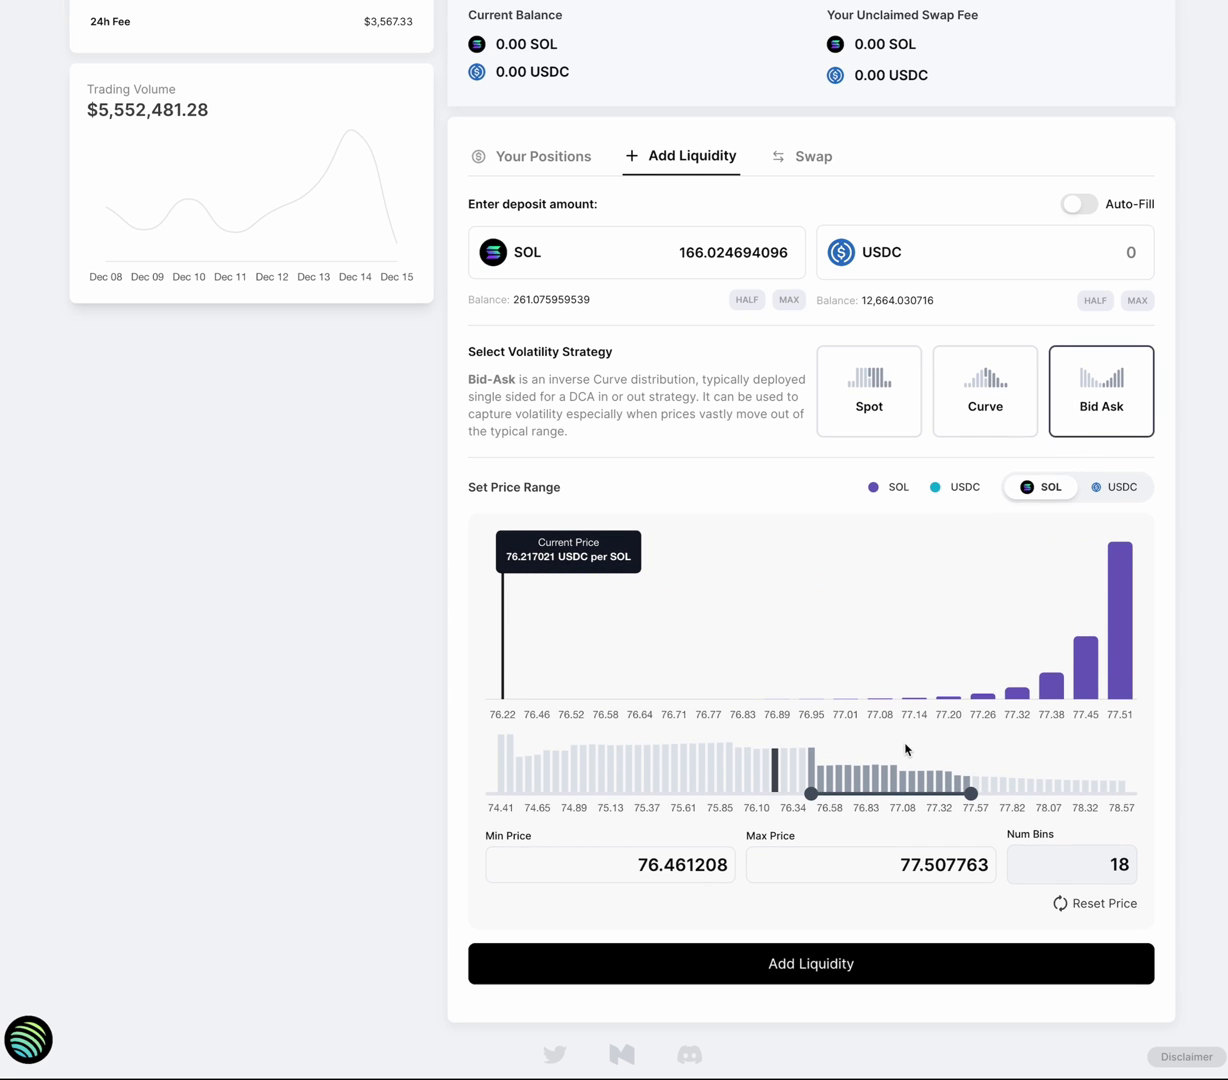
left_click_drag(970, 793, 802, 792)
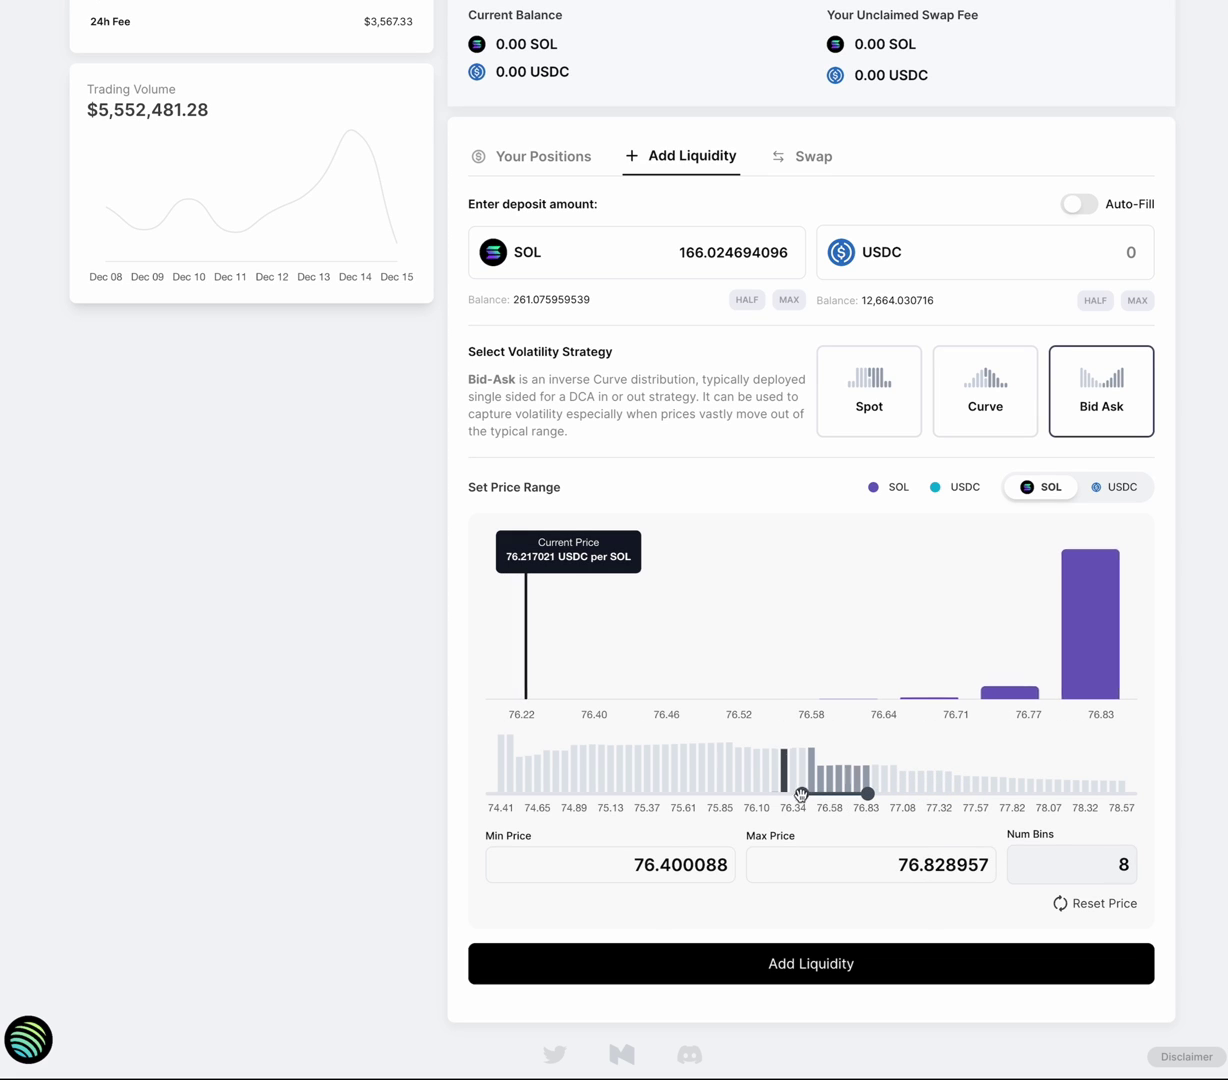
left_click(983, 405)
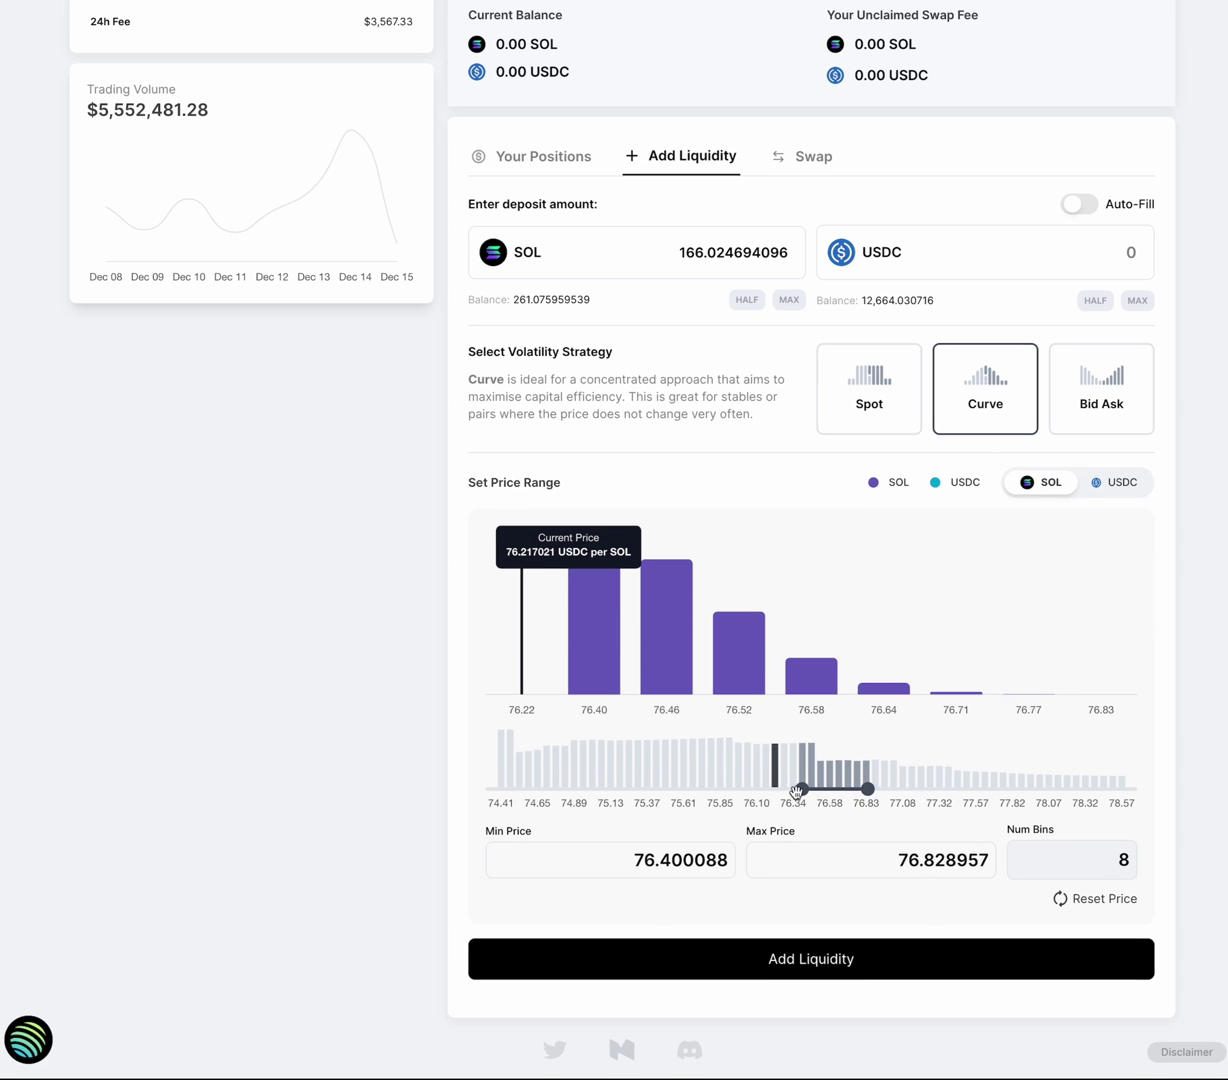
left_click_drag(797, 792, 858, 789)
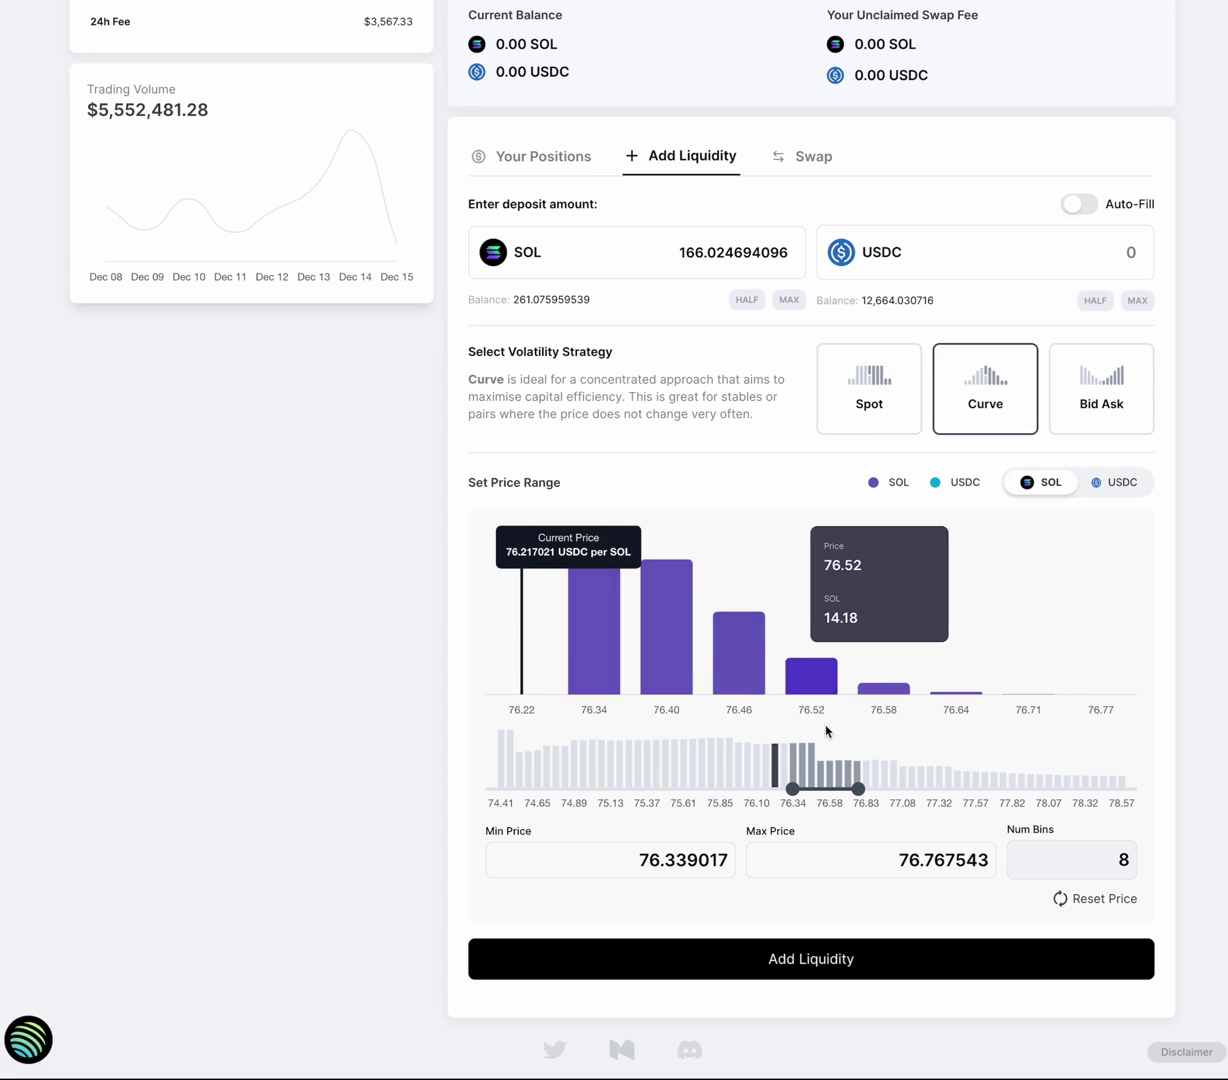
left_click(1035, 403)
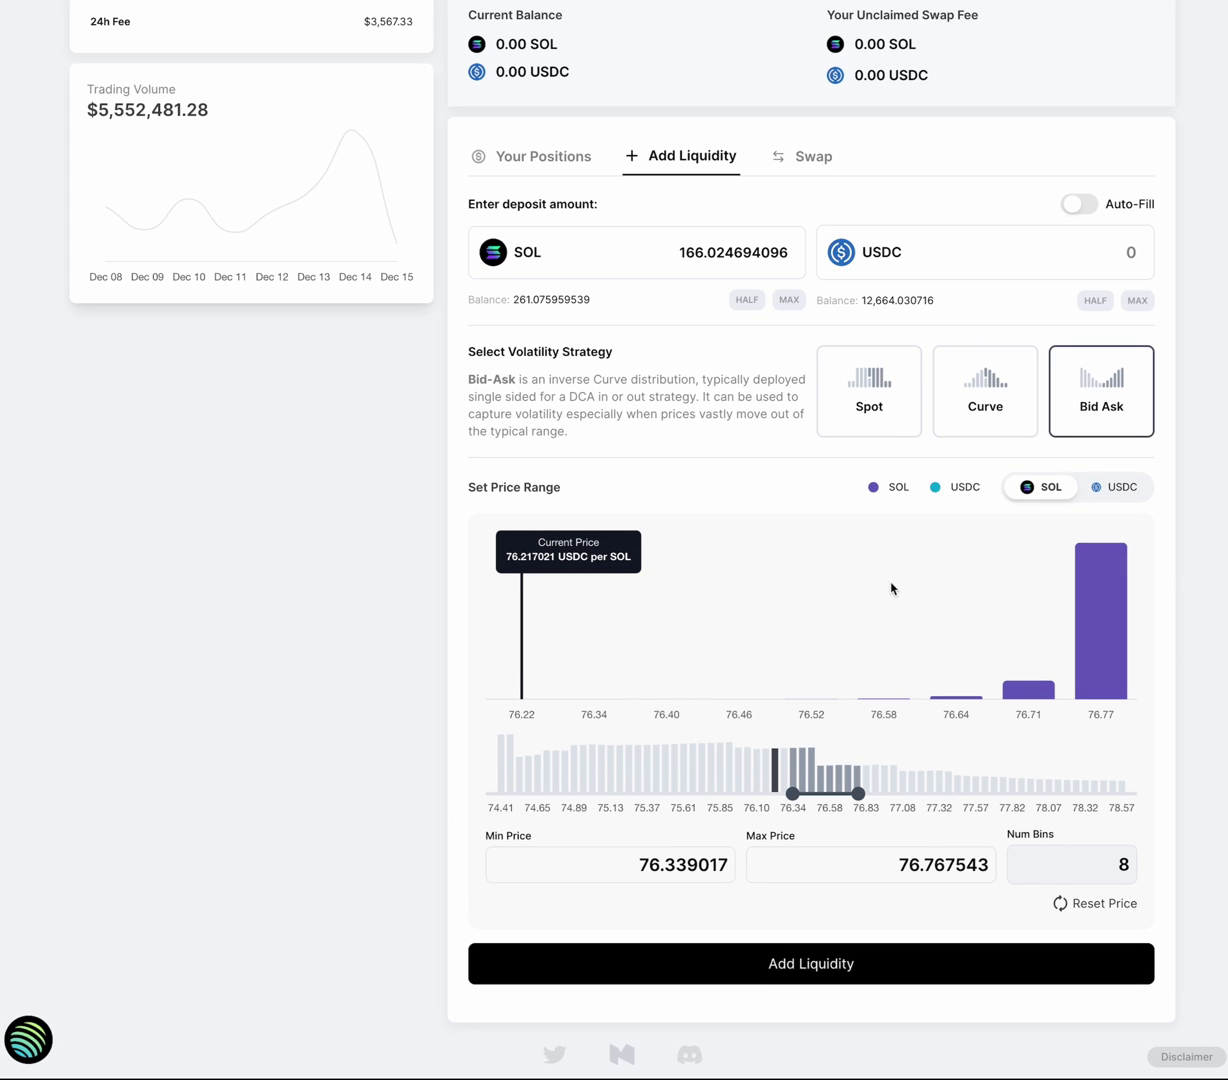
Step: Select the Spot strategy and enter a Min Price of 76.8 and Max Price of 77.4
left_click(966, 424)
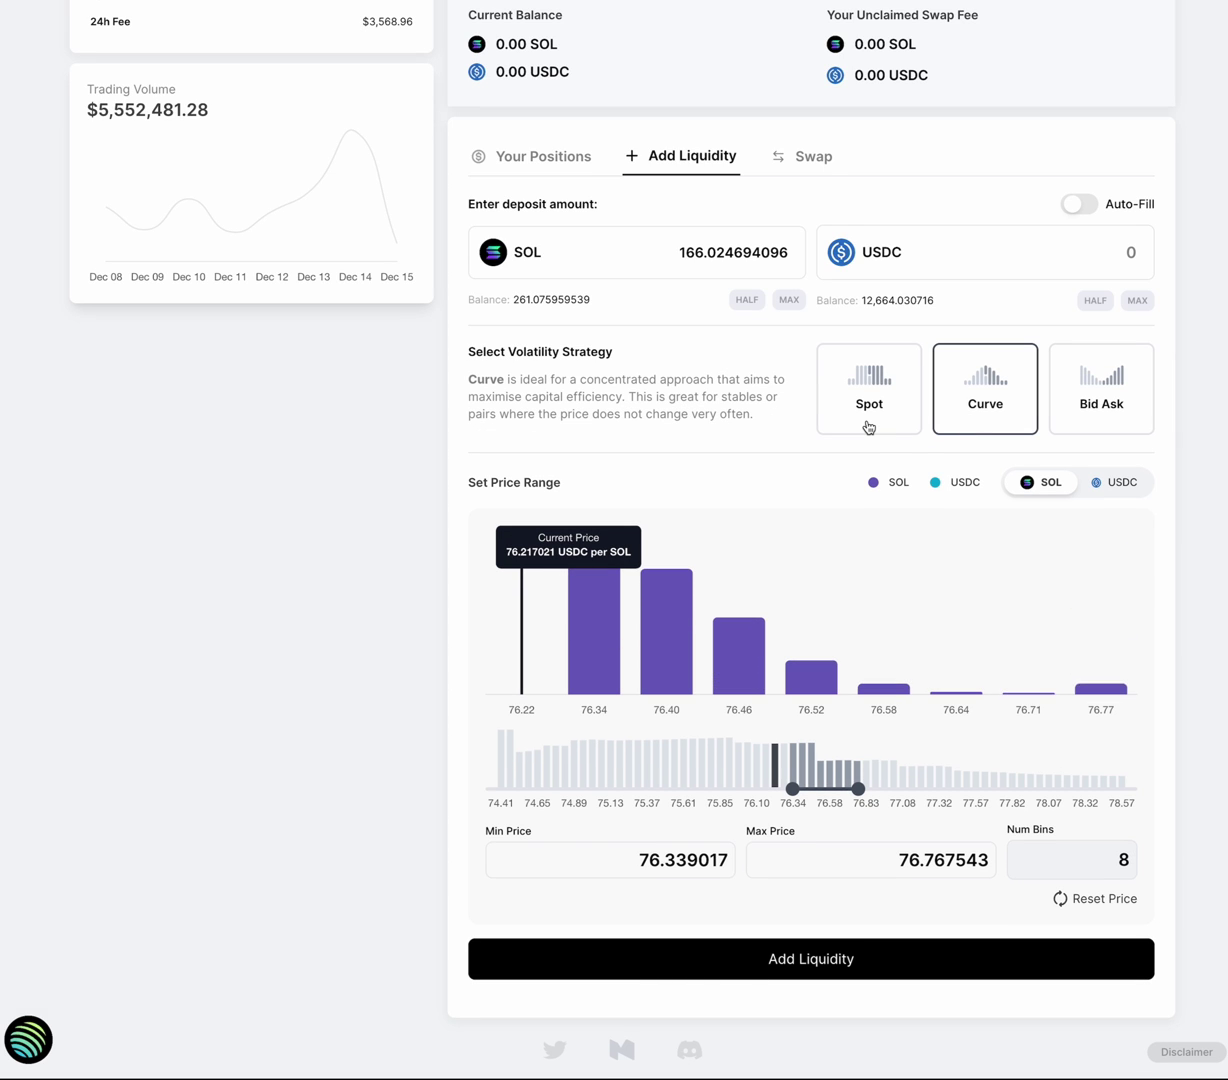
left_click(869, 427)
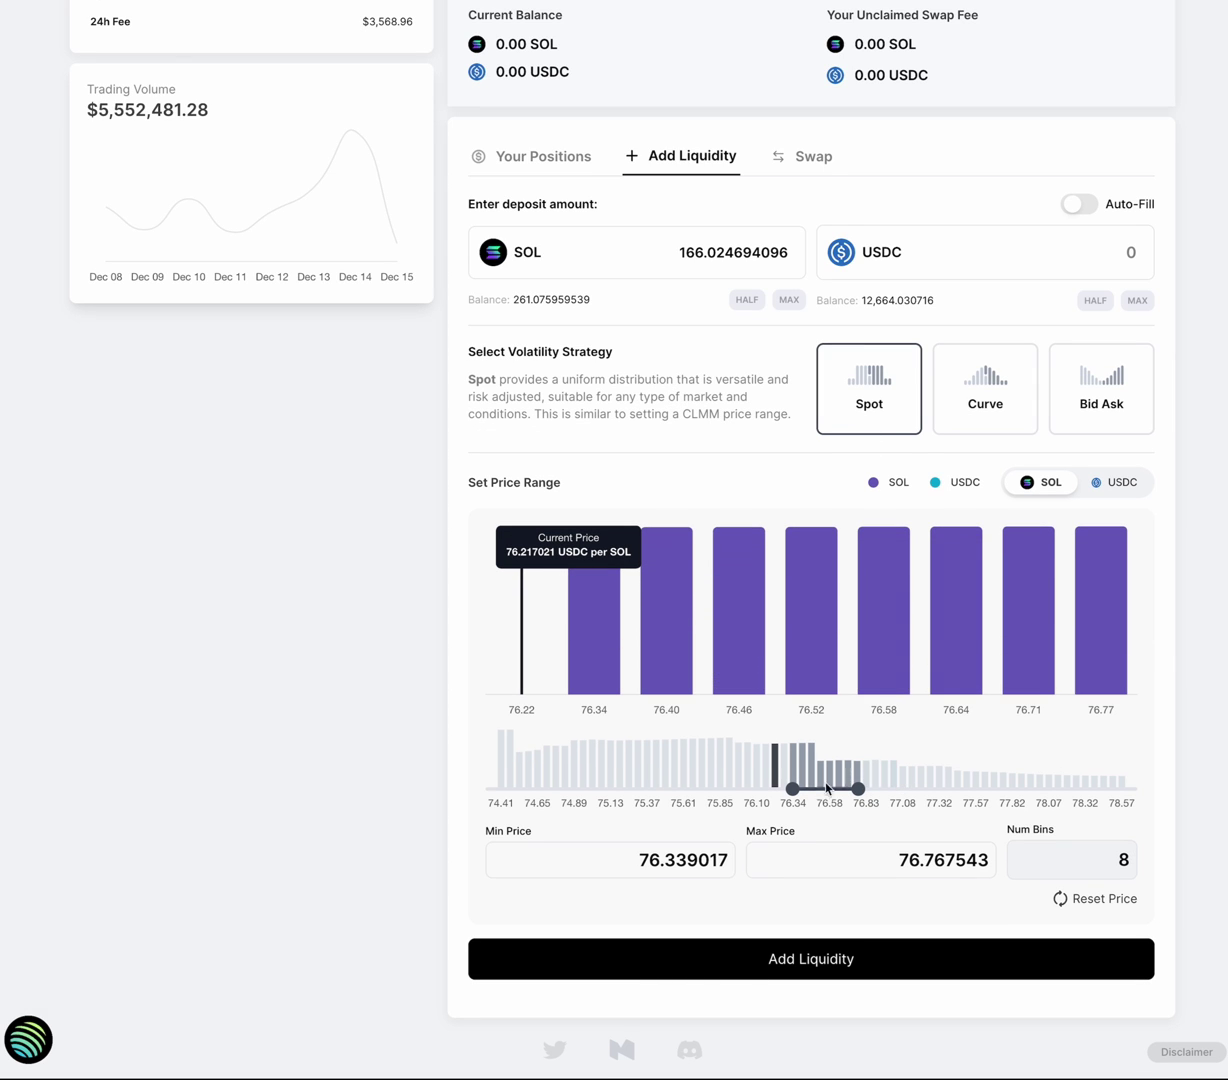
left_click_drag(792, 789, 727, 789)
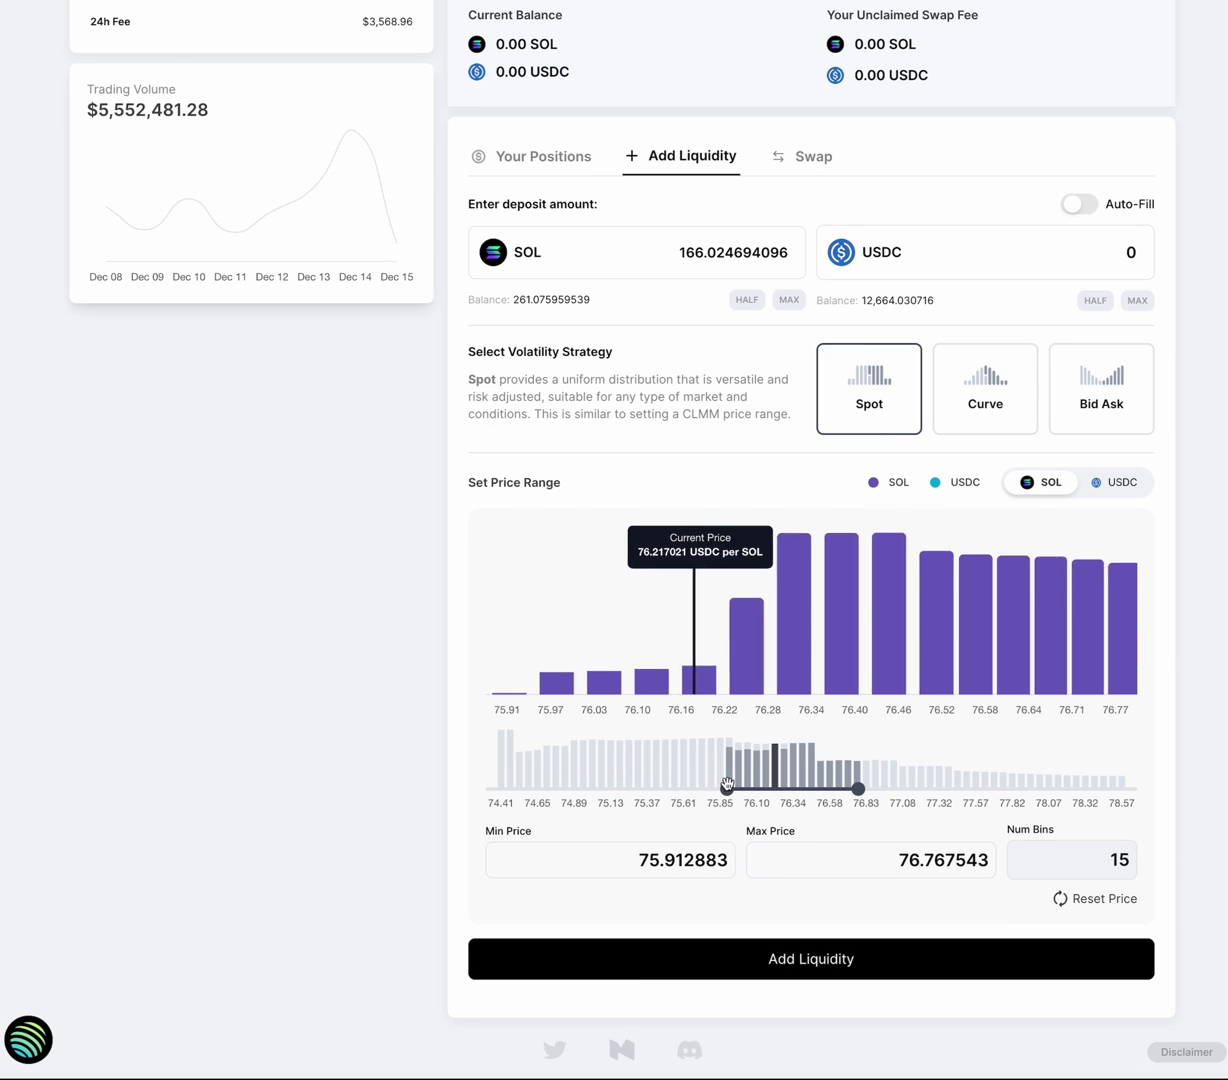
double_click(668, 860)
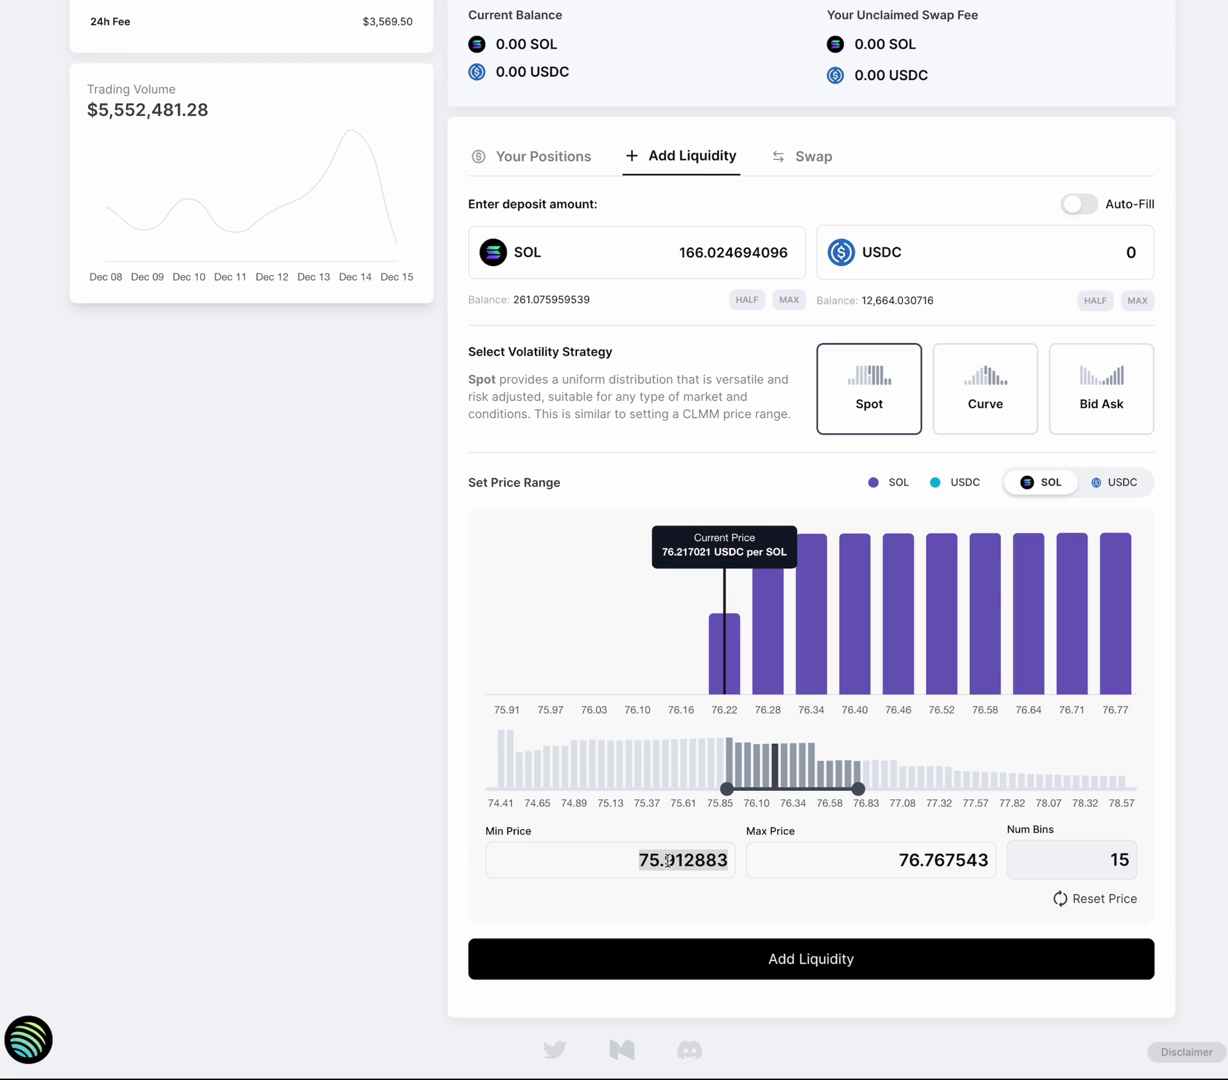
type("76")
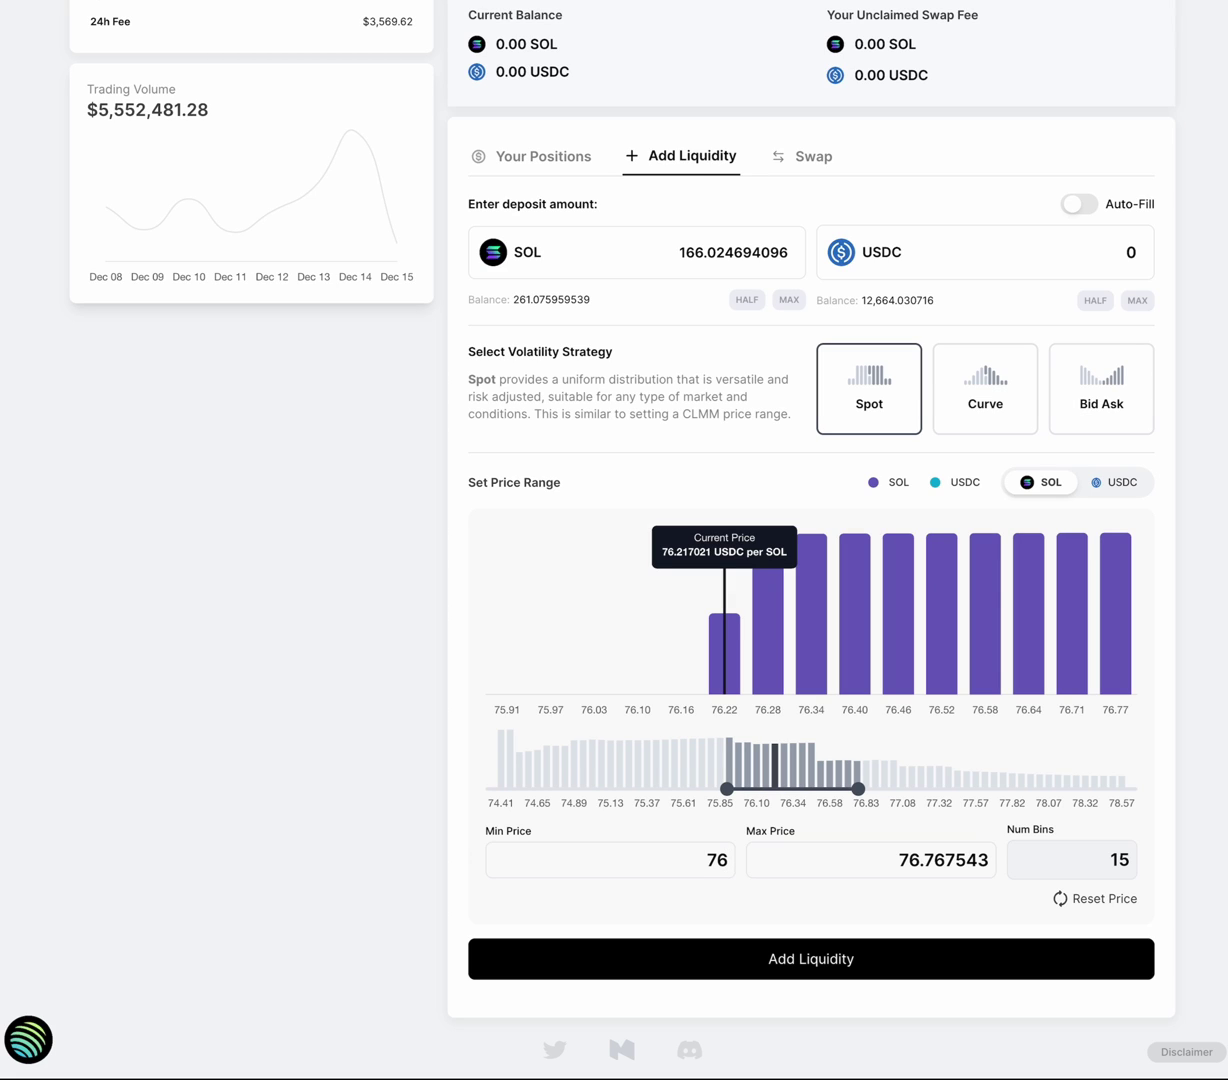
type(".8")
key("Tab")
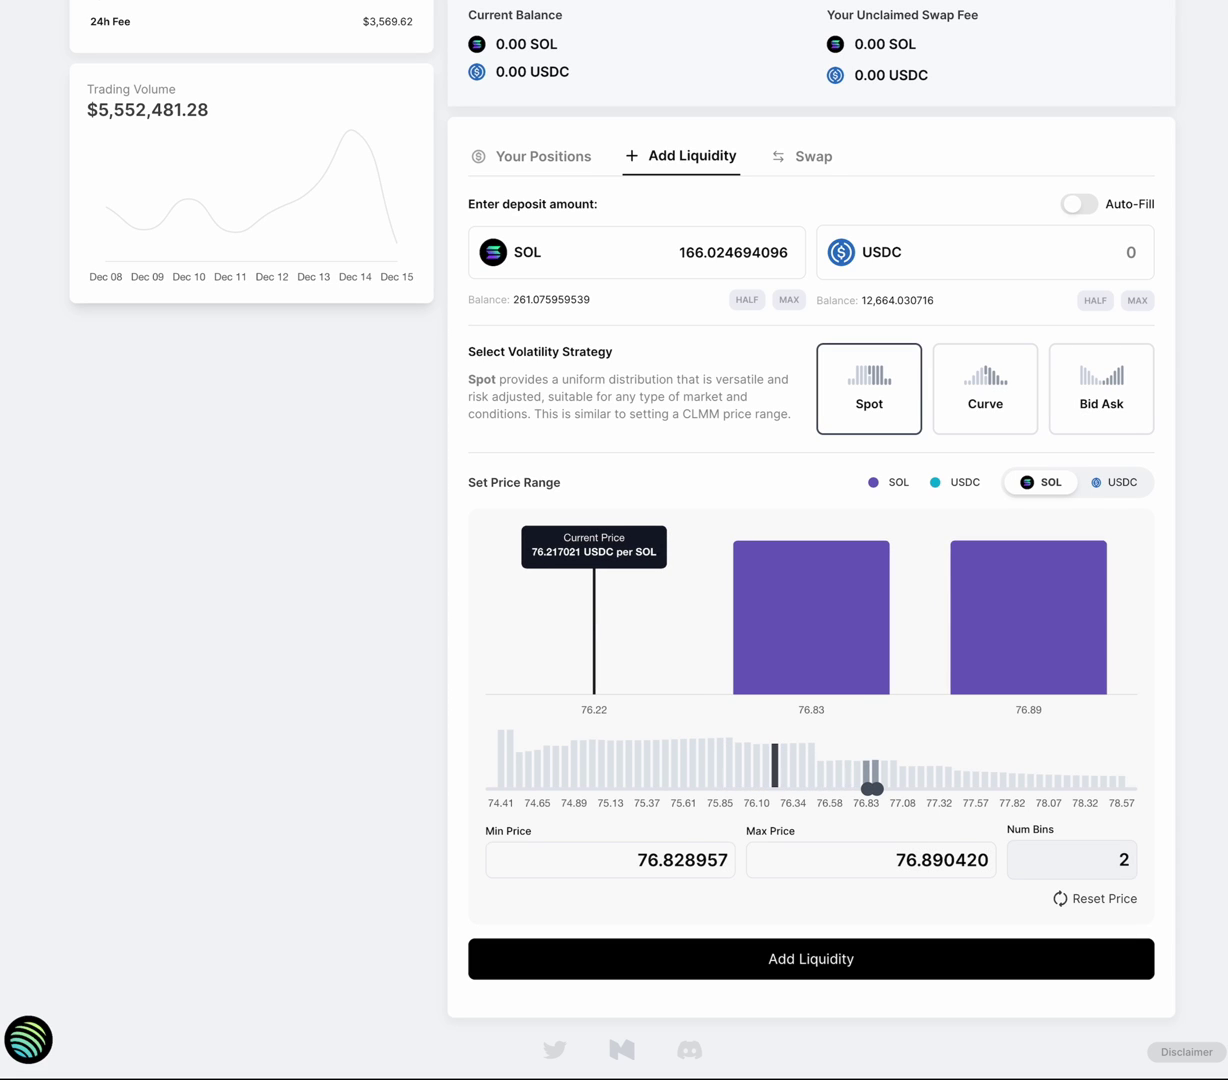
double_click(901, 867)
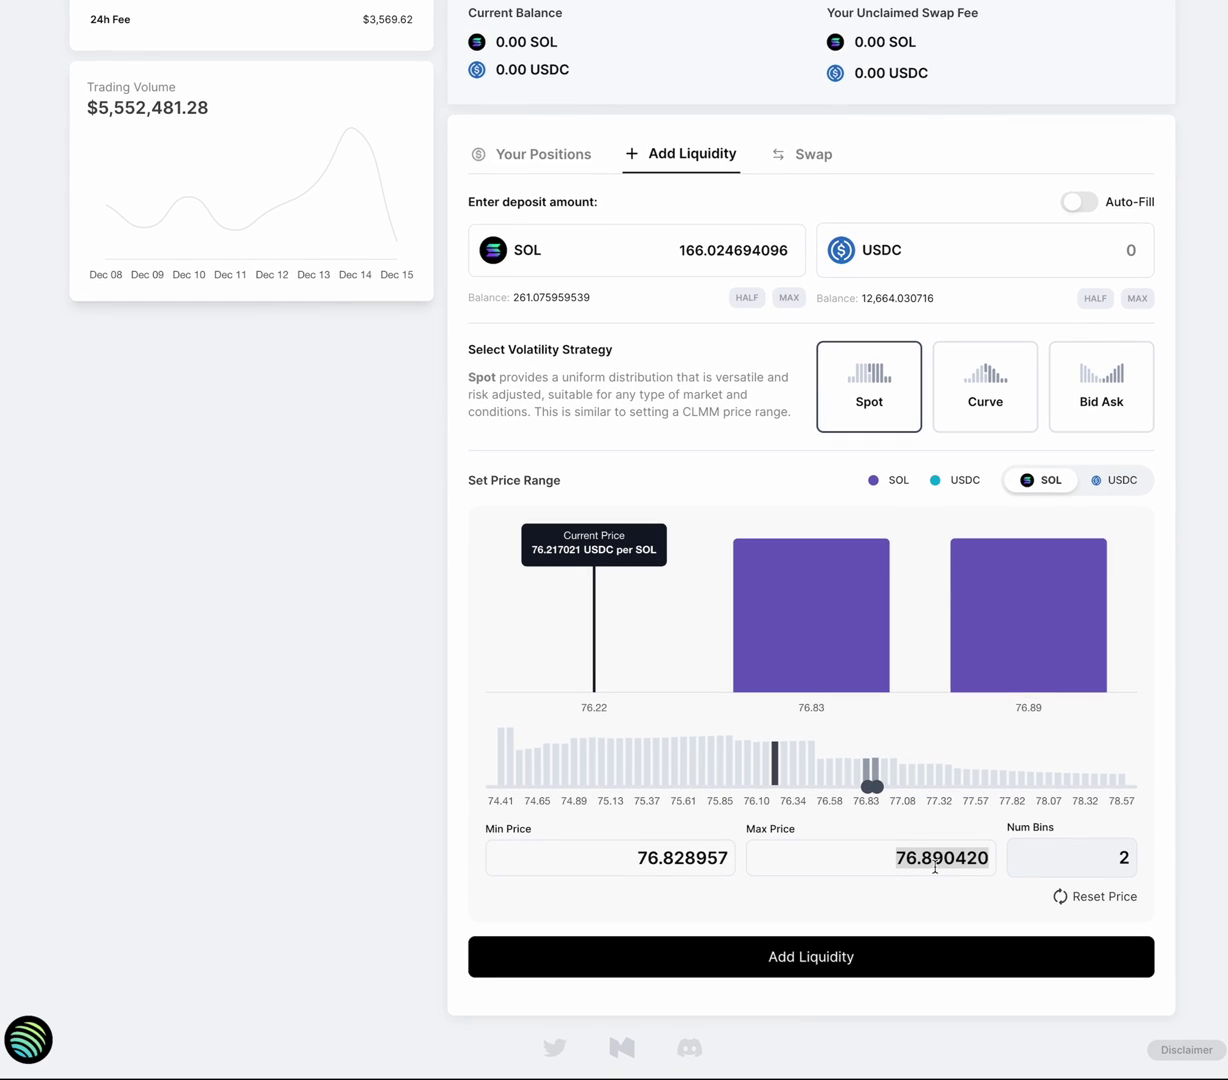
type("77.445806")
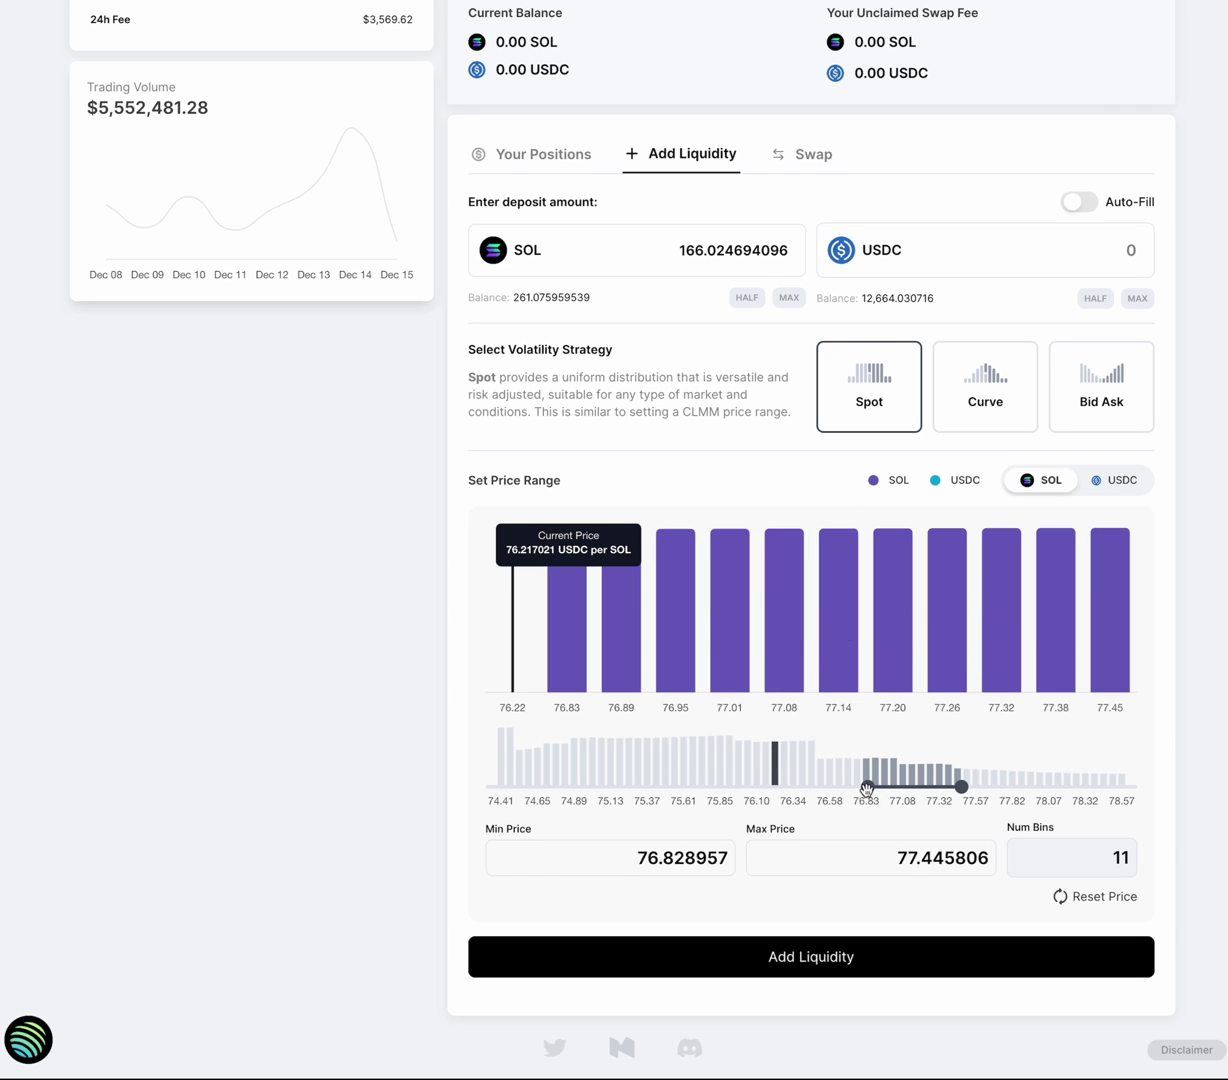
Step: Widen the range, deposit the full USDC balance, and reset the range to 74.172665–78.317724
left_click_drag(868, 787, 501, 787)
left_click_drag(961, 787, 1121, 787)
left_click_drag(500, 787, 485, 787)
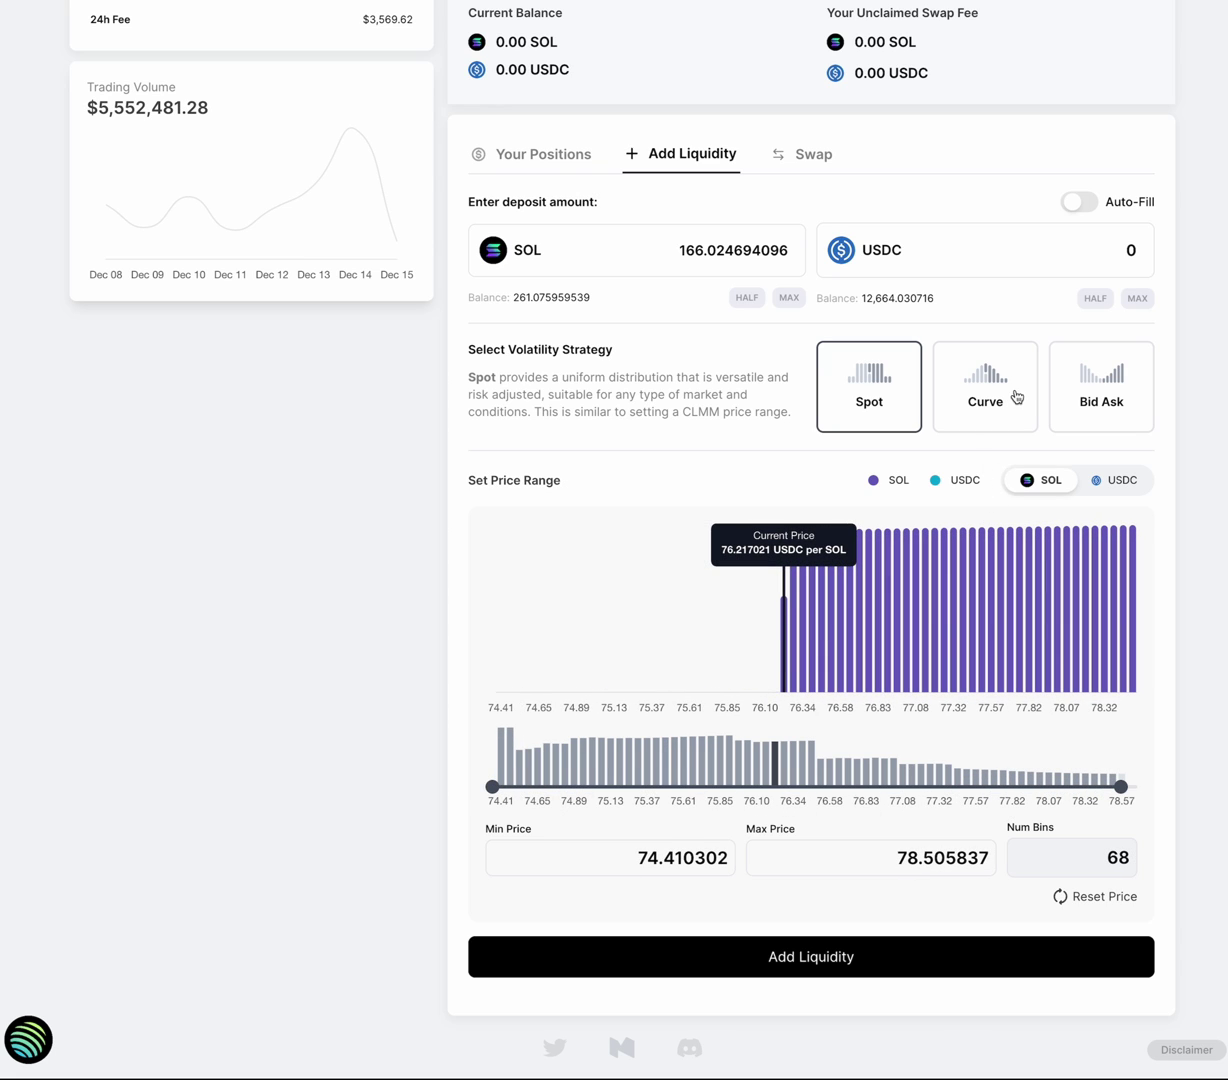
left_click(1138, 298)
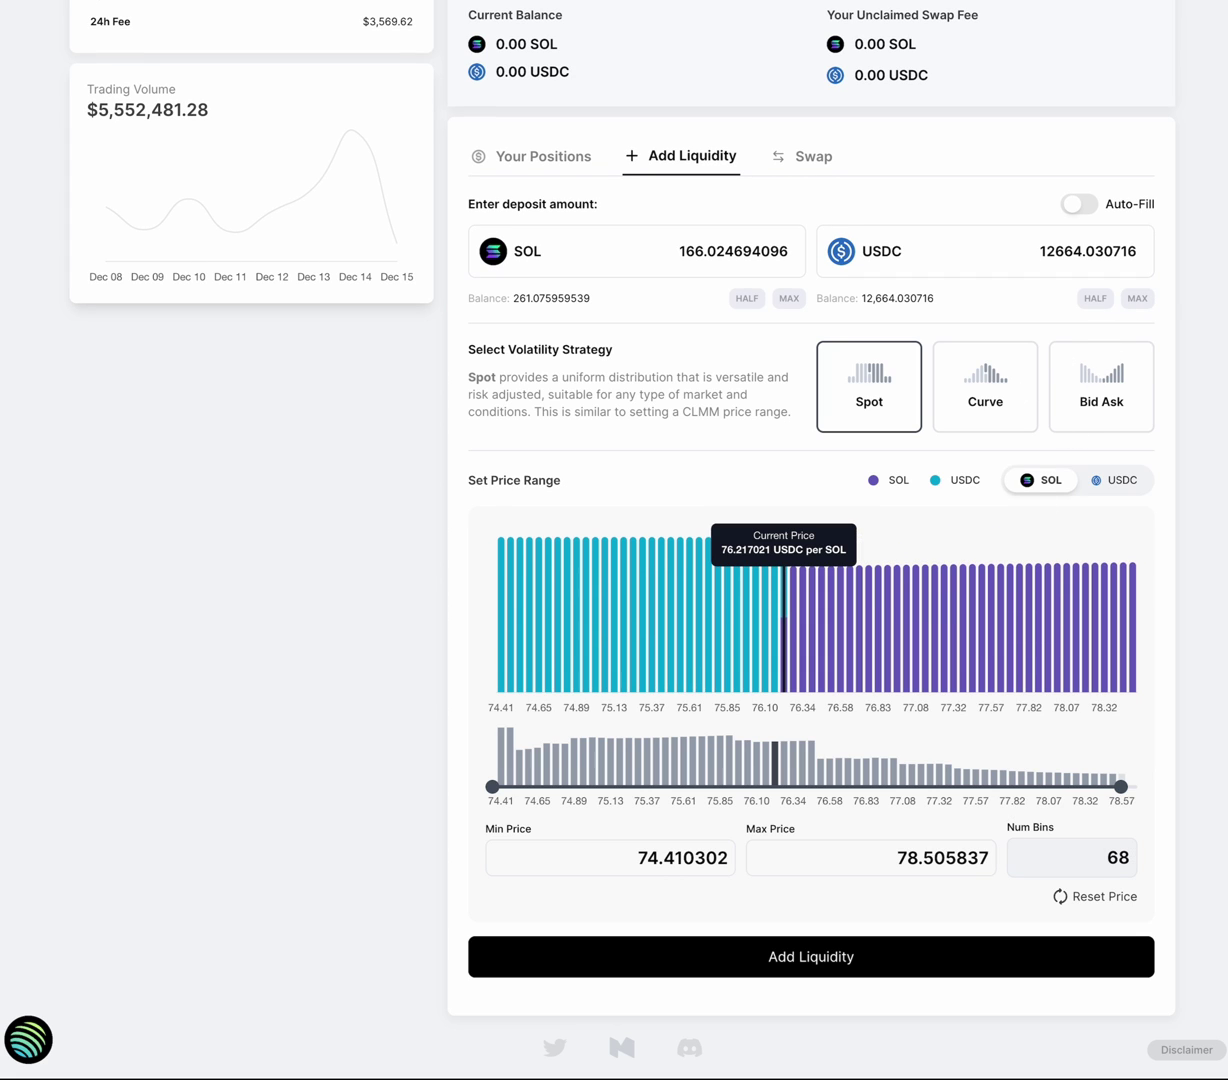
left_click(1061, 896)
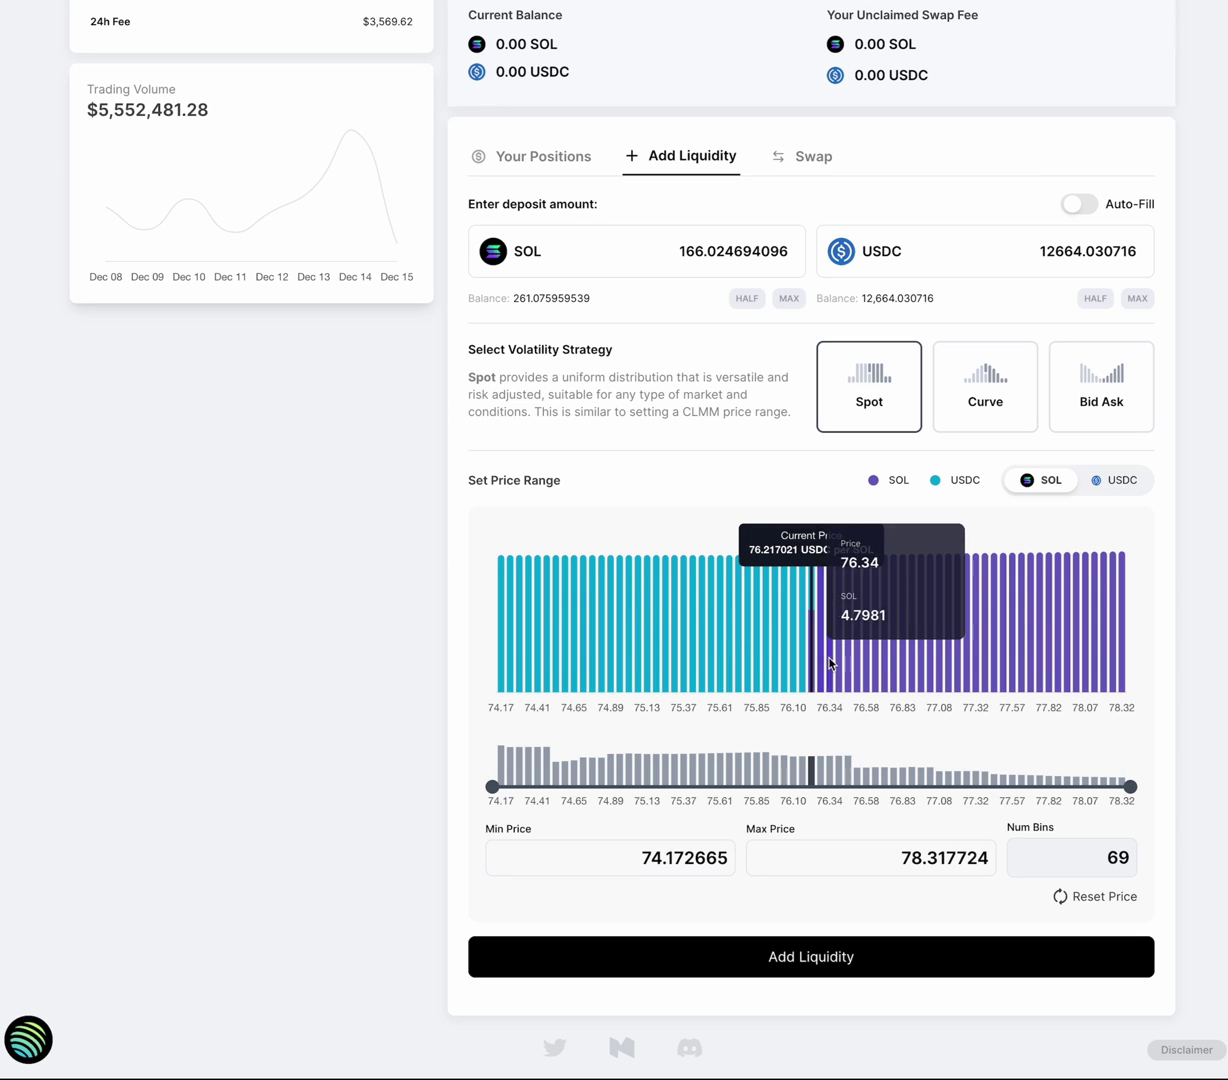
mouse_move(830, 666)
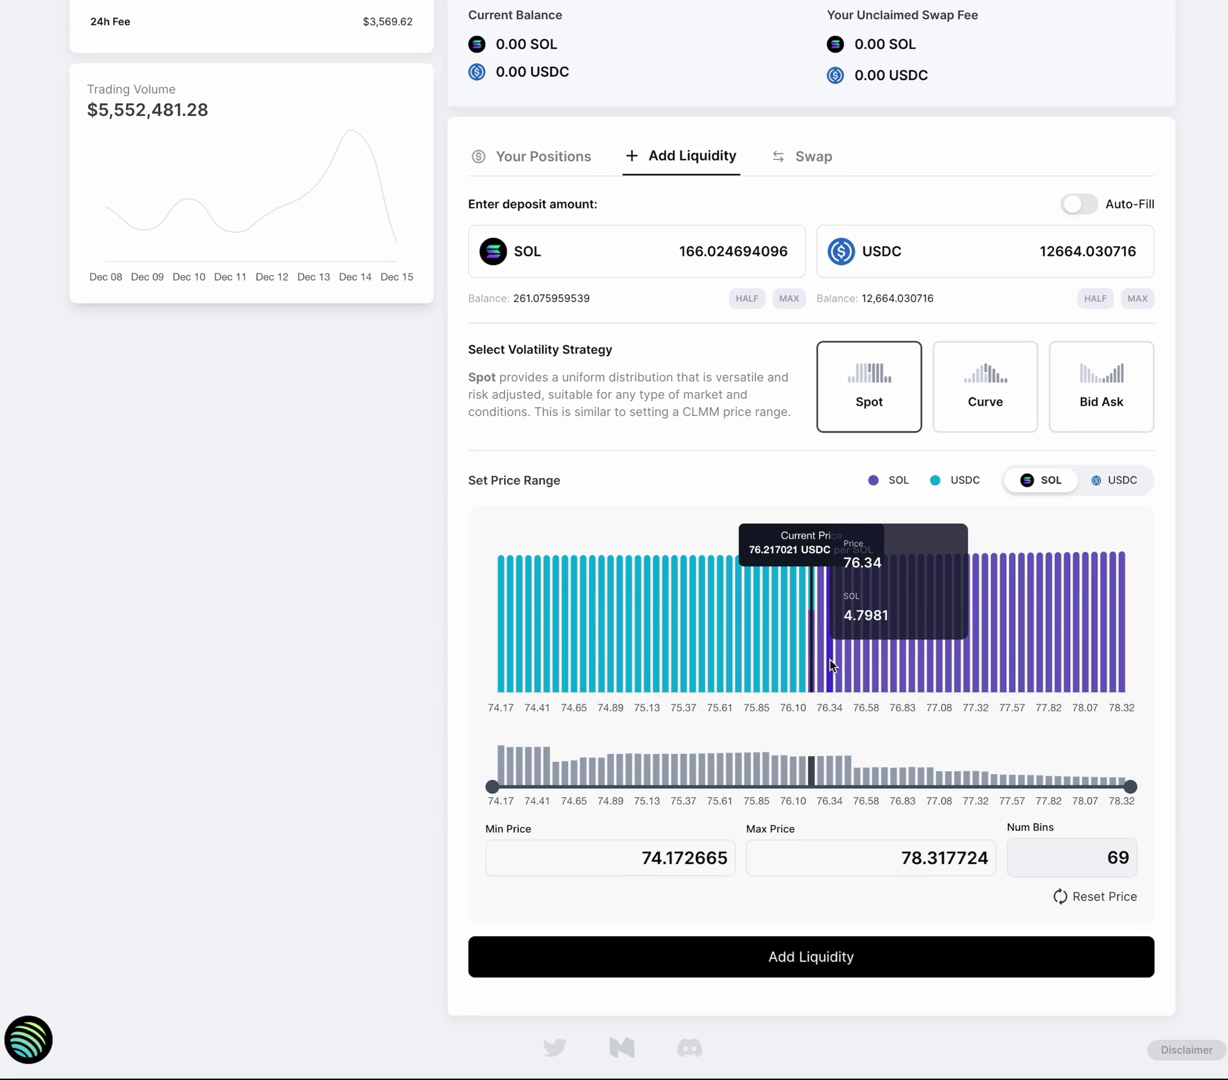
mouse_move(744, 626)
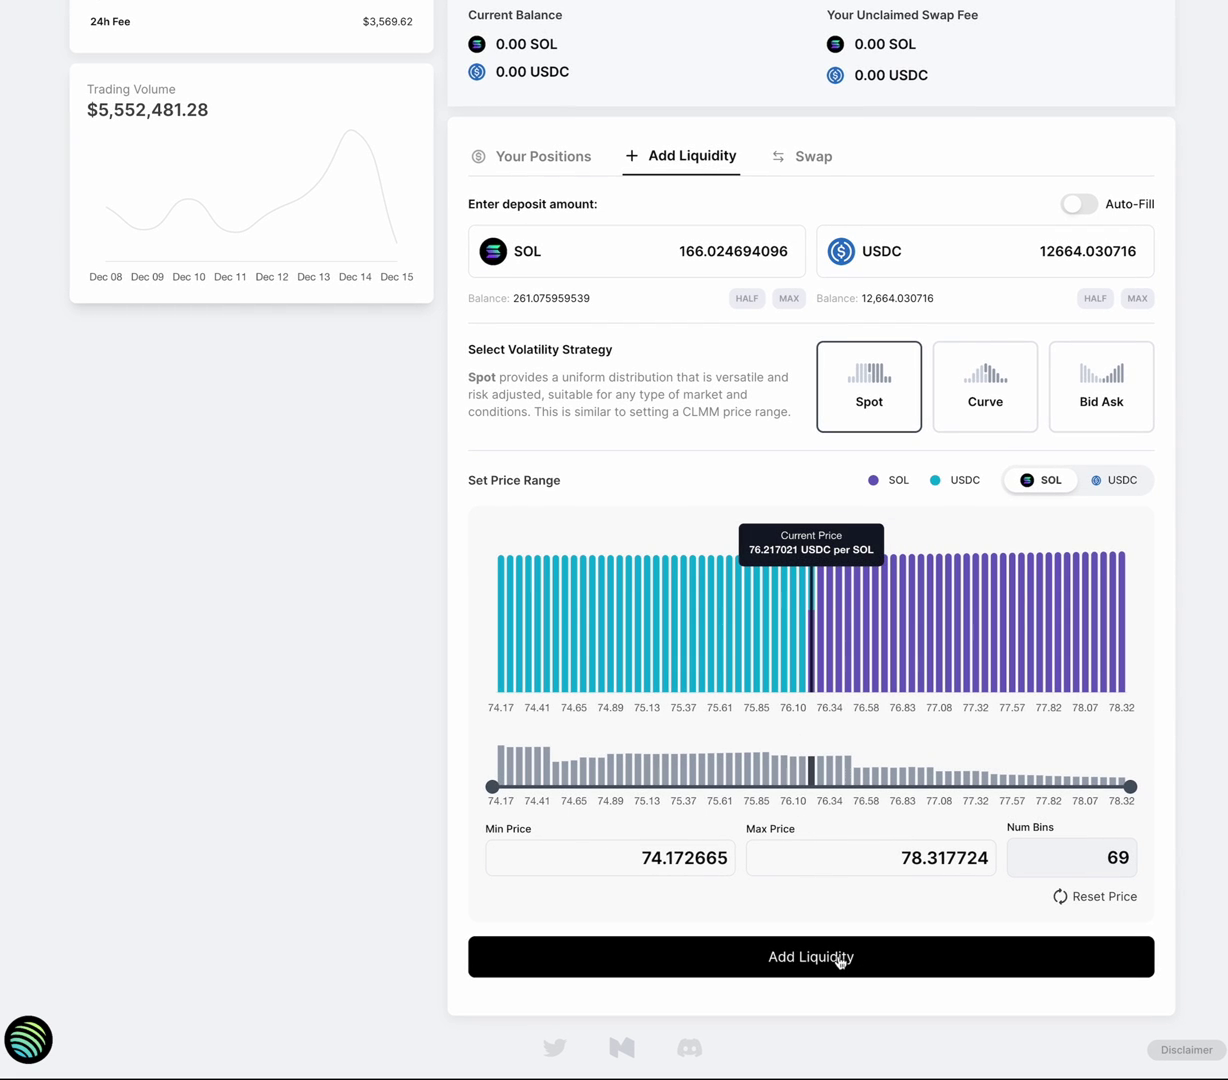
Step: Submit the deposit and approve it in the wallet, creating the 74.17–78.32 position
left_click(838, 962)
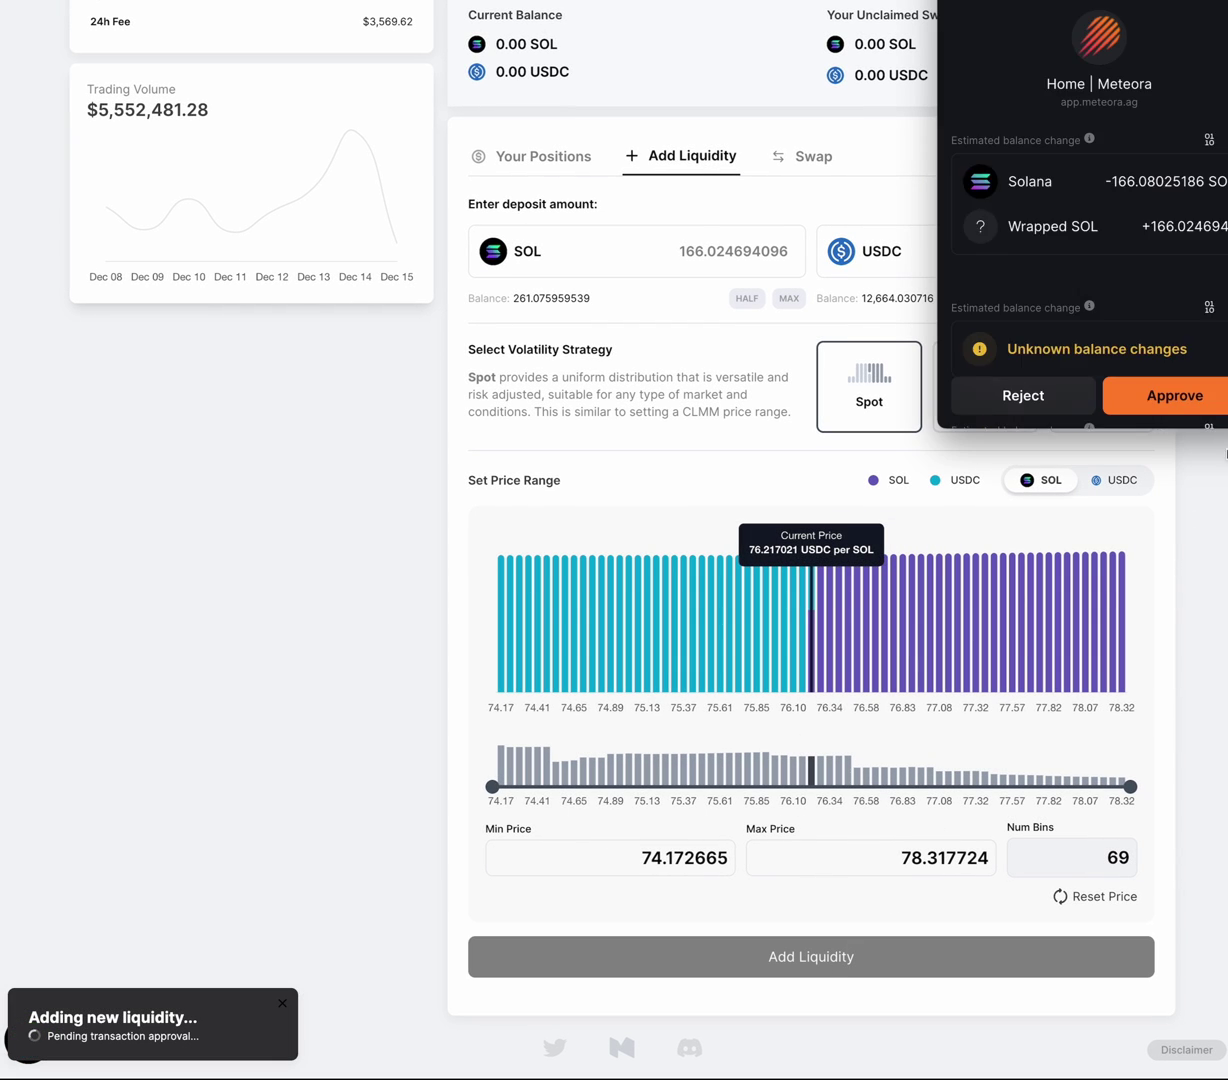
left_click(1206, 408)
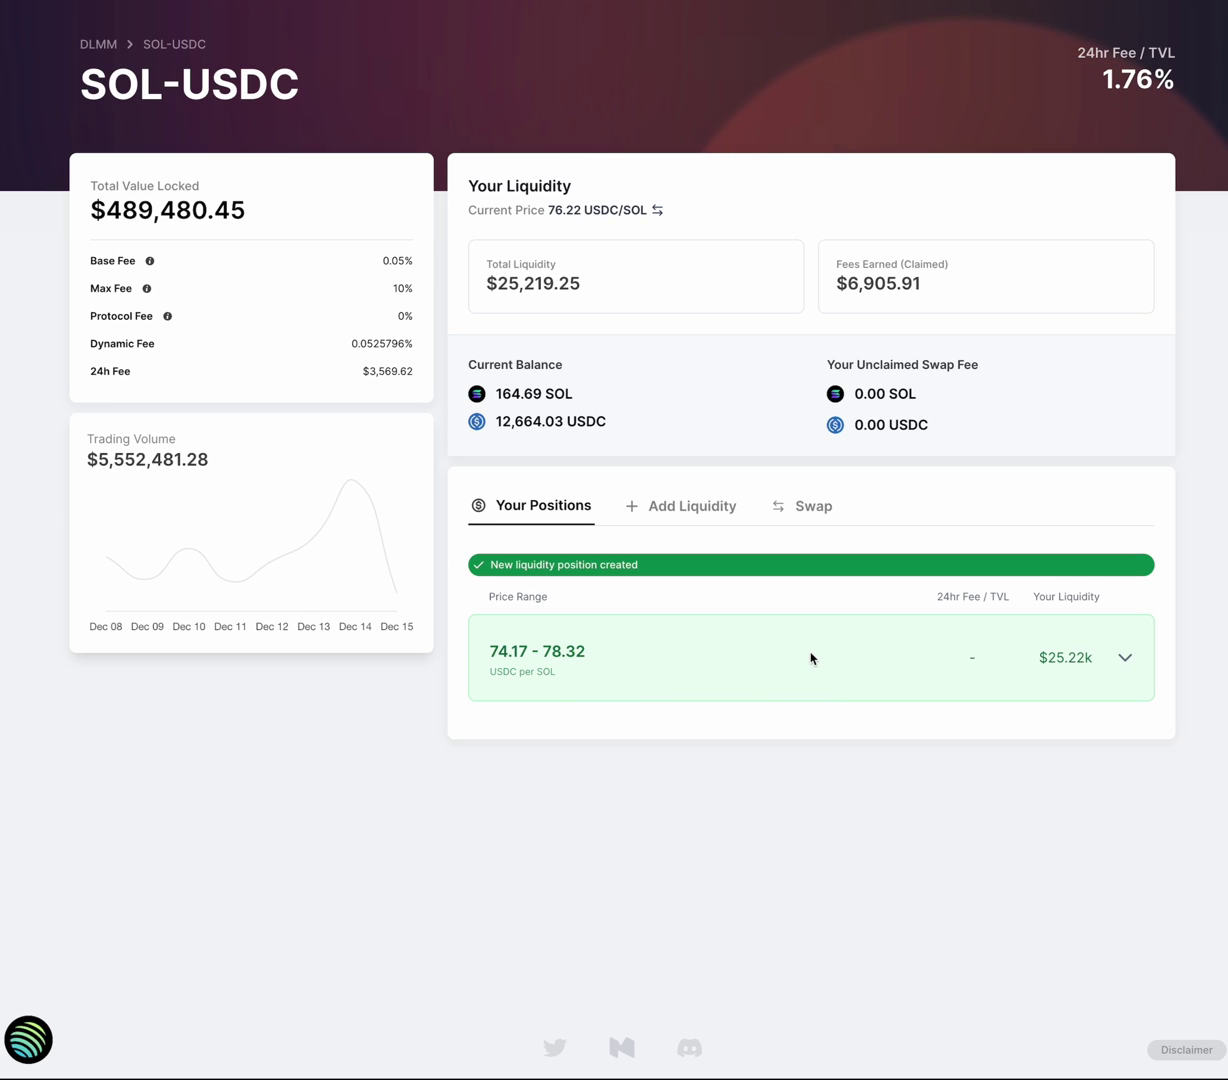
Step: Expand the new position's details and deposit the full 96.282006822 SOL, auto-filling 7338.327732 USDC
left_click(752, 664)
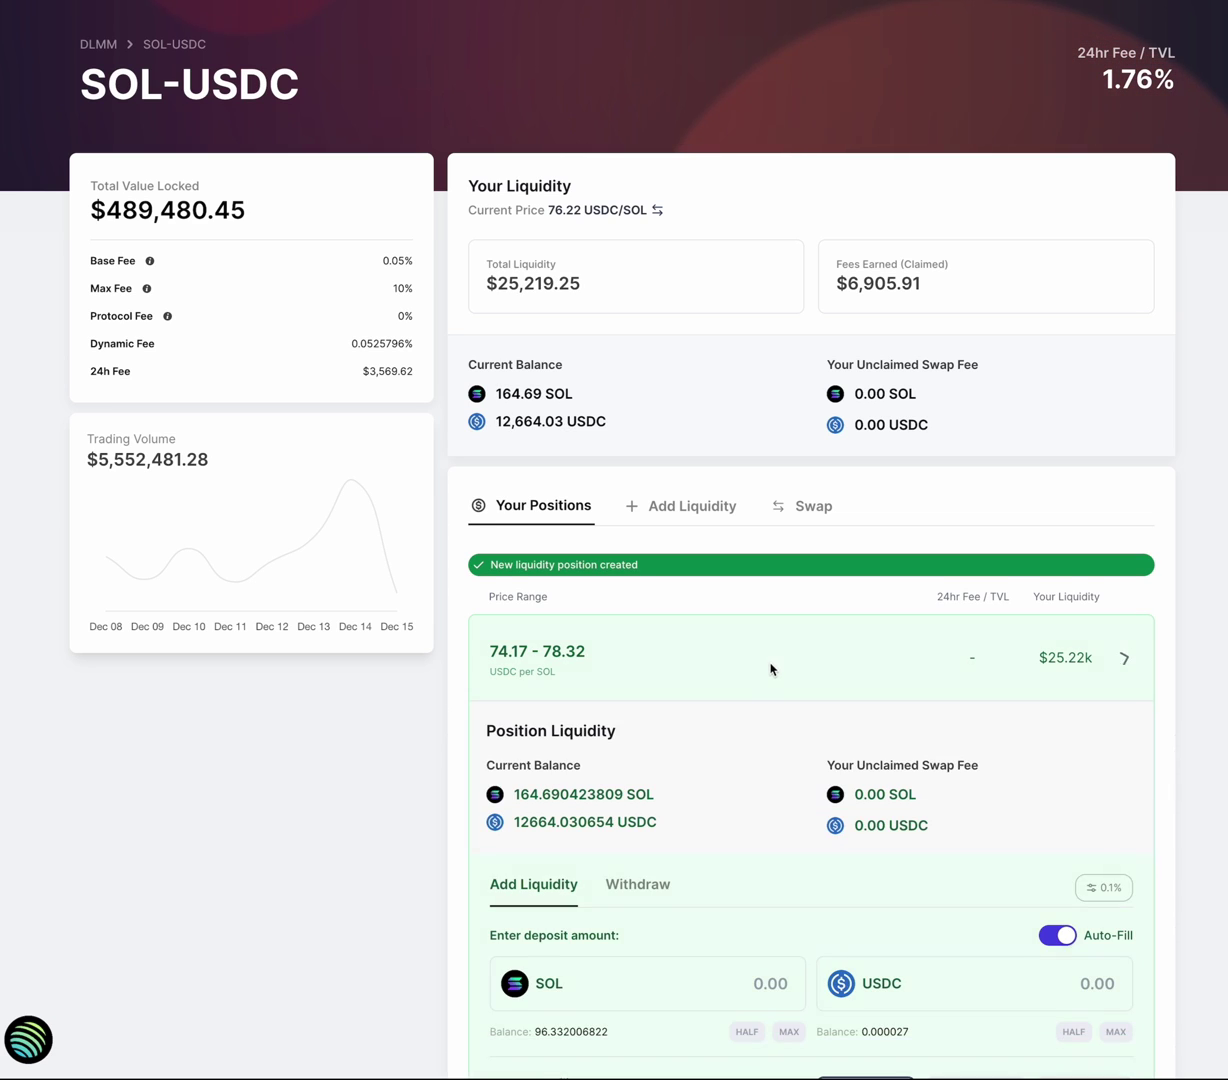
scroll(778, 666, "down", 5)
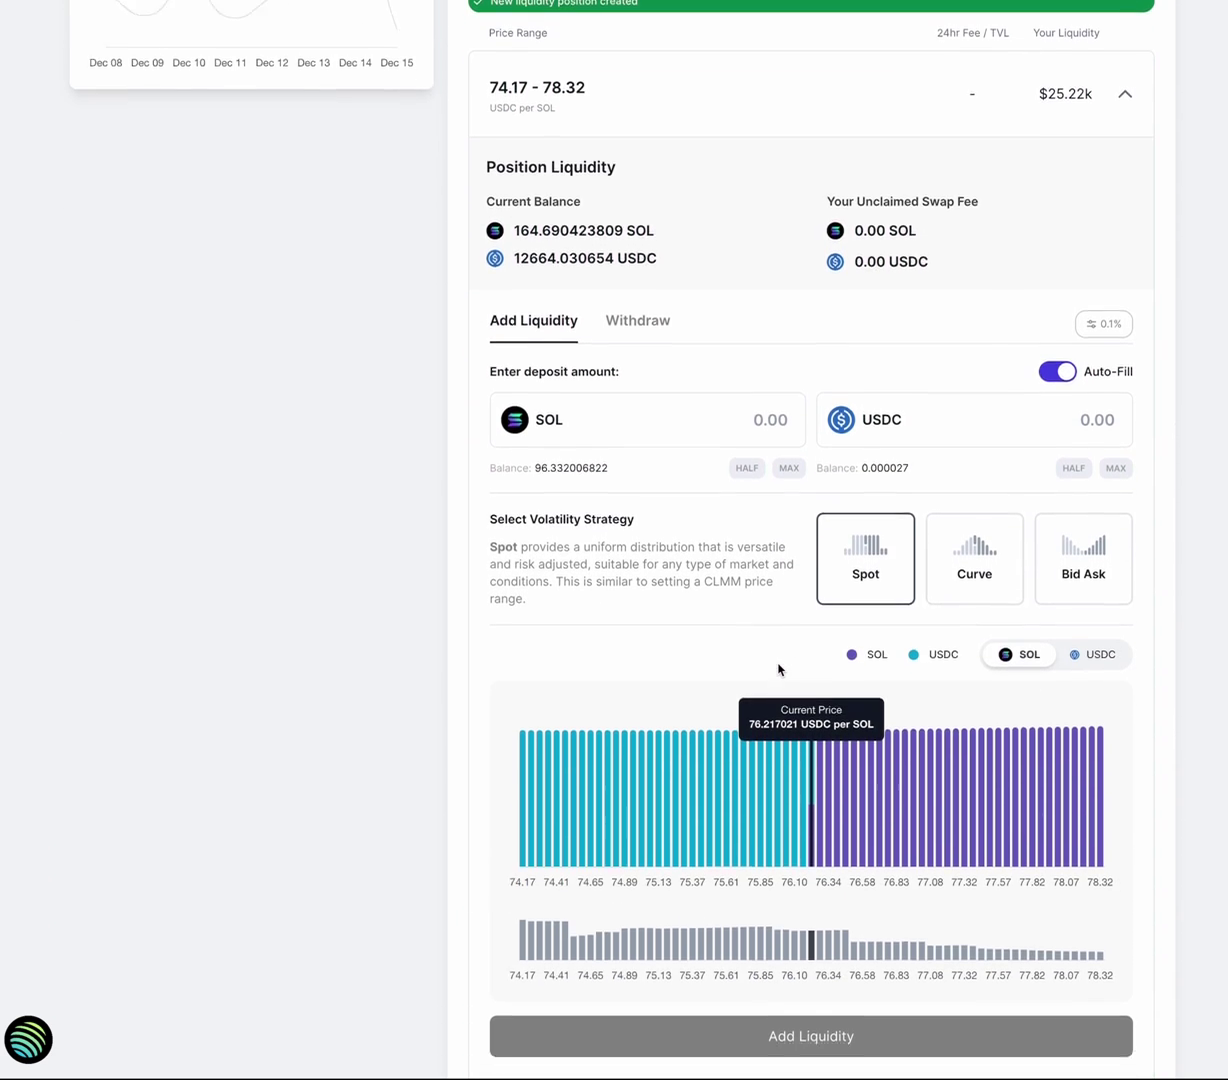
mouse_move(958, 797)
scroll(958, 797, "down", 1)
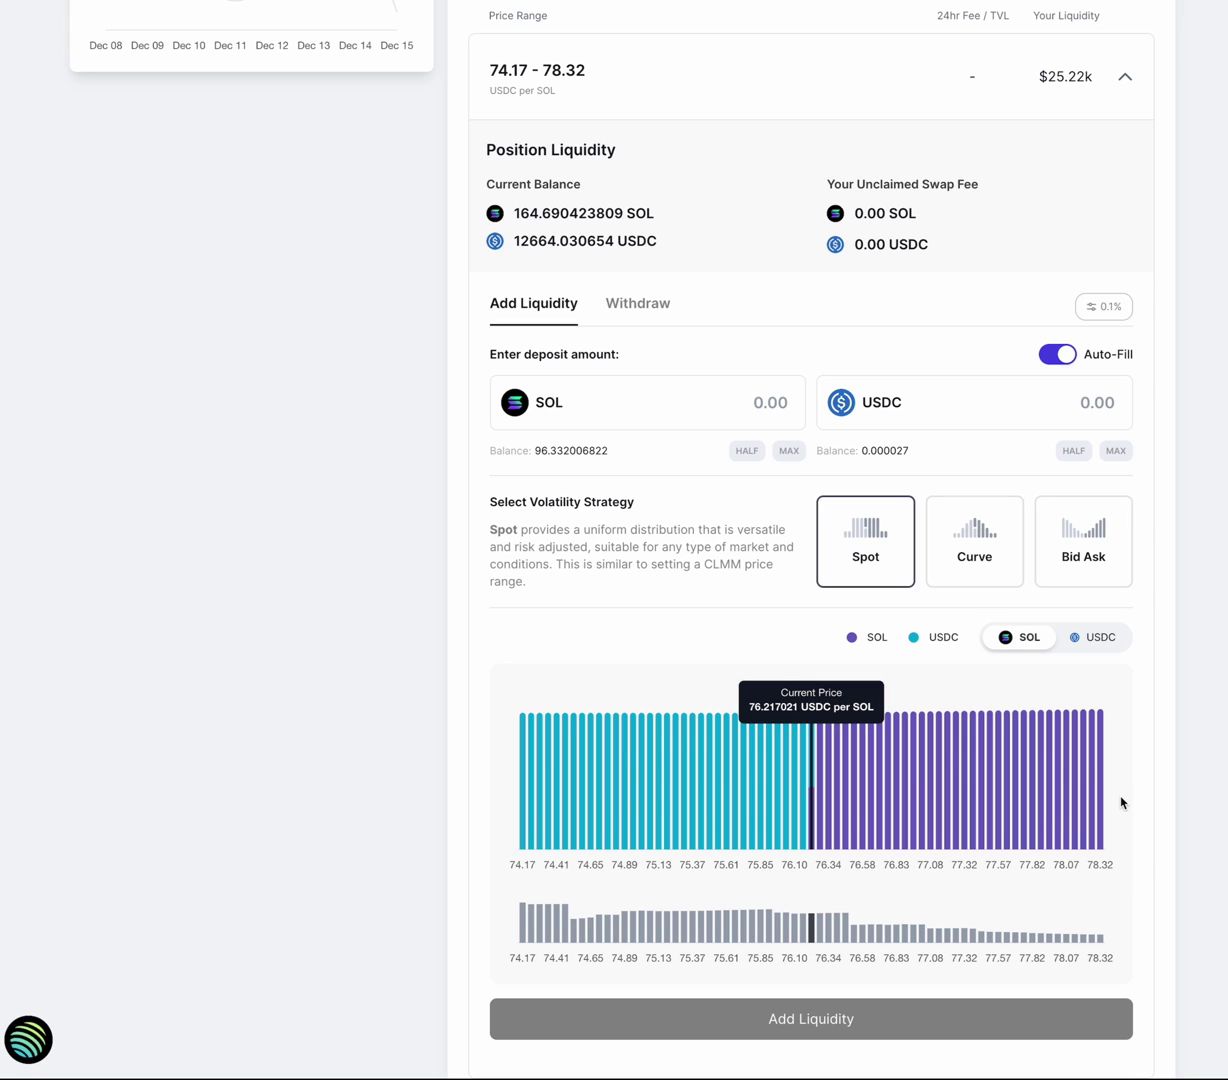
mouse_move(873, 832)
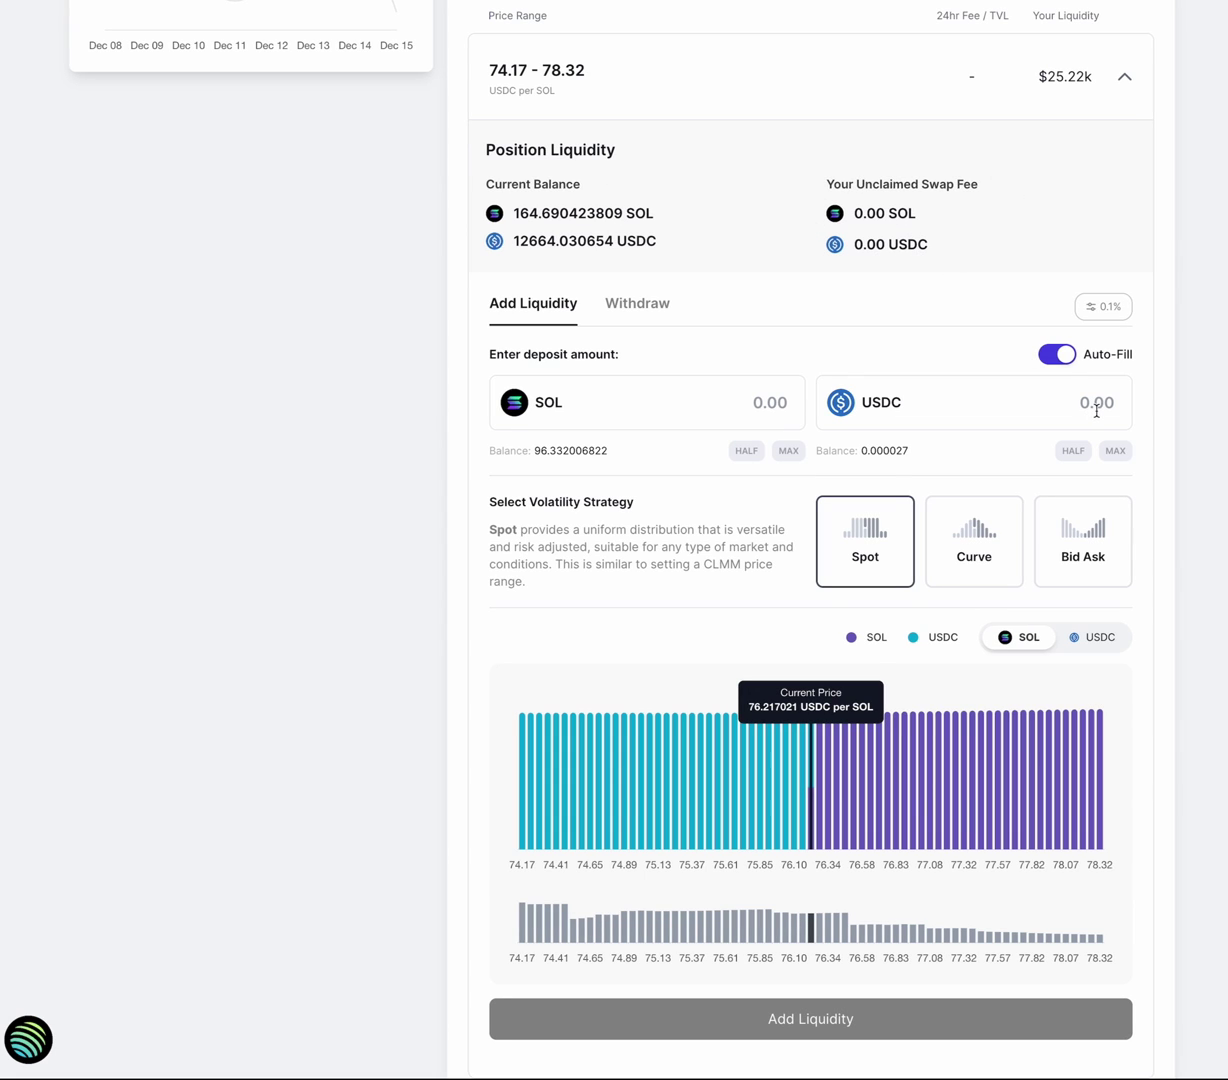
scroll(1100, 470, "down", 1)
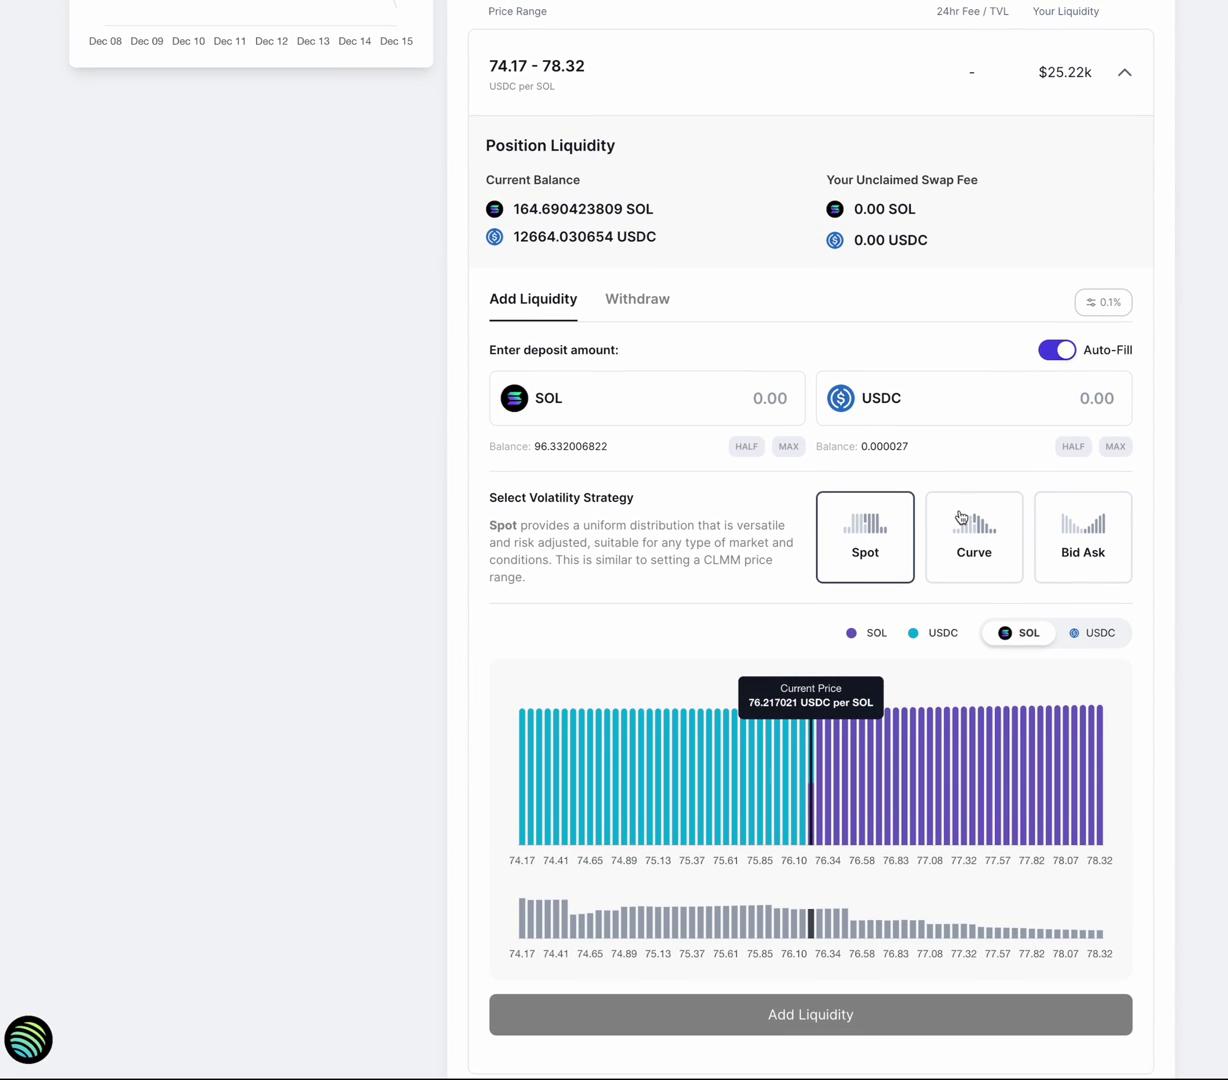
mouse_move(900, 790)
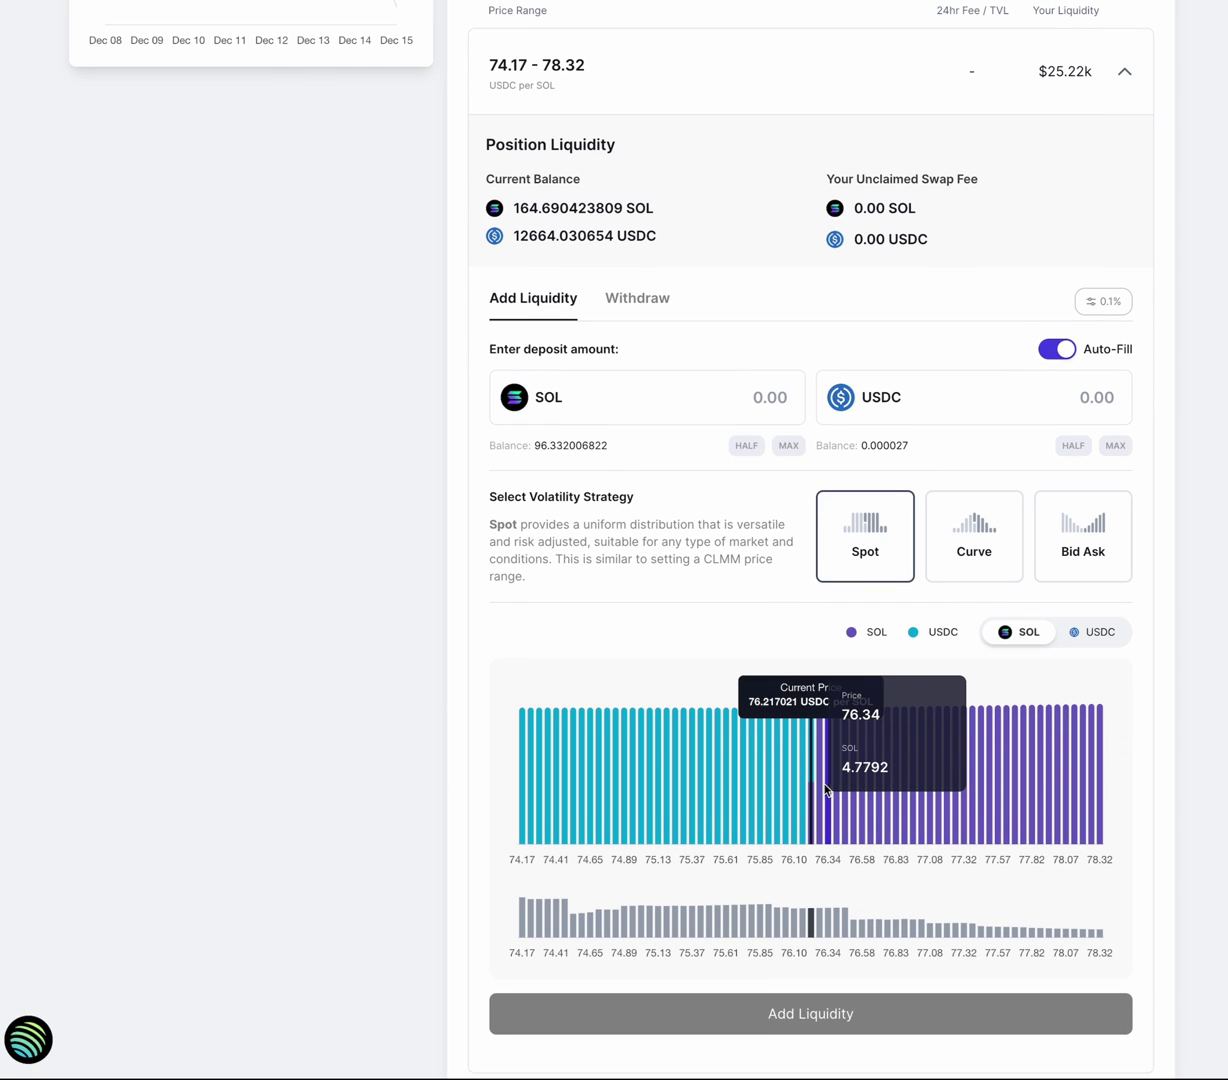
scroll(766, 397, "up", 1)
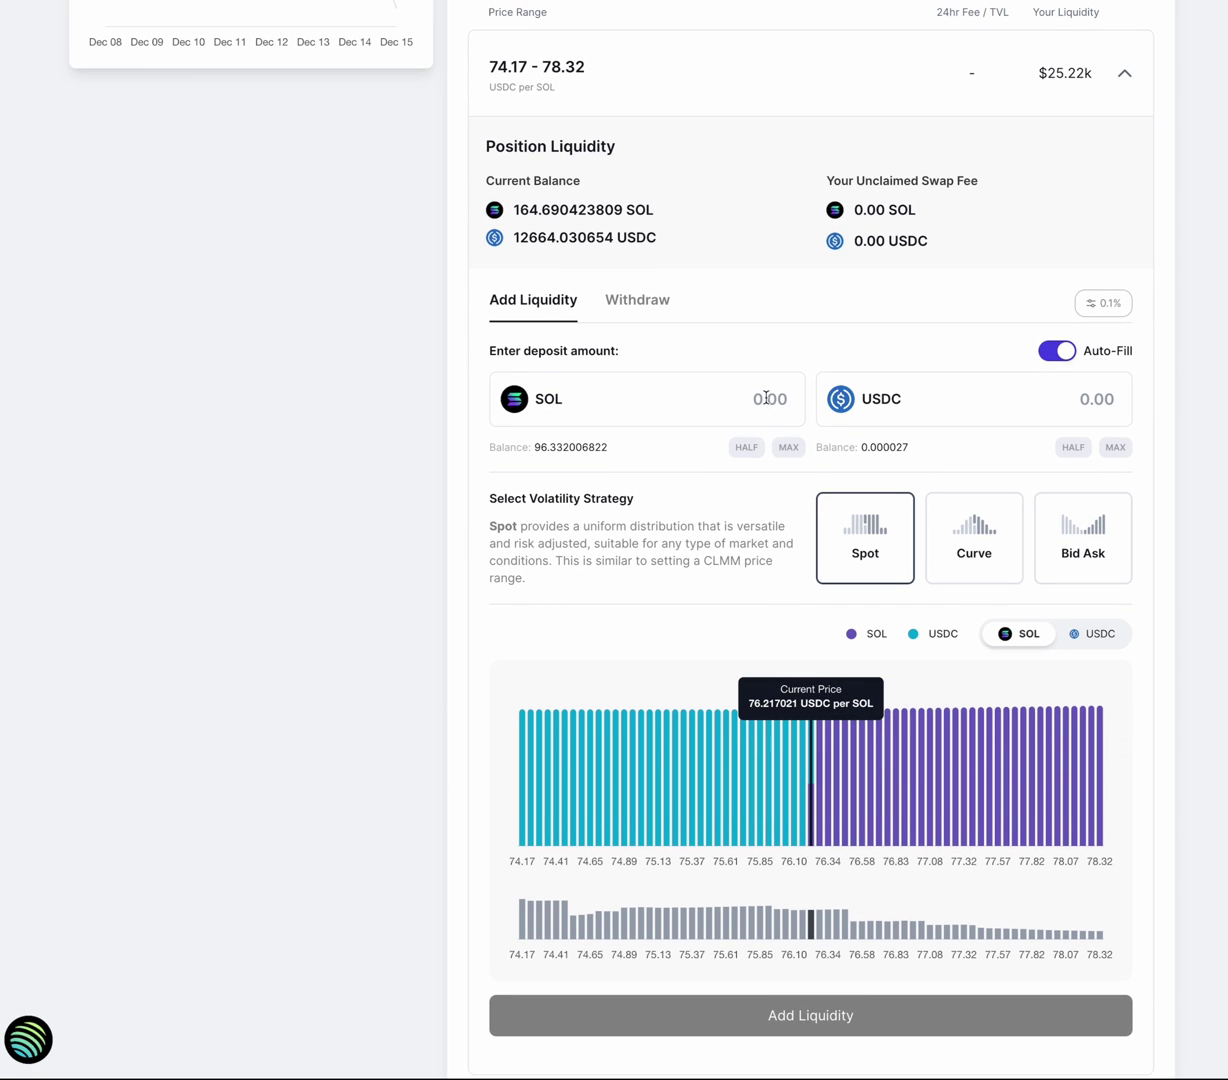
left_click(790, 449)
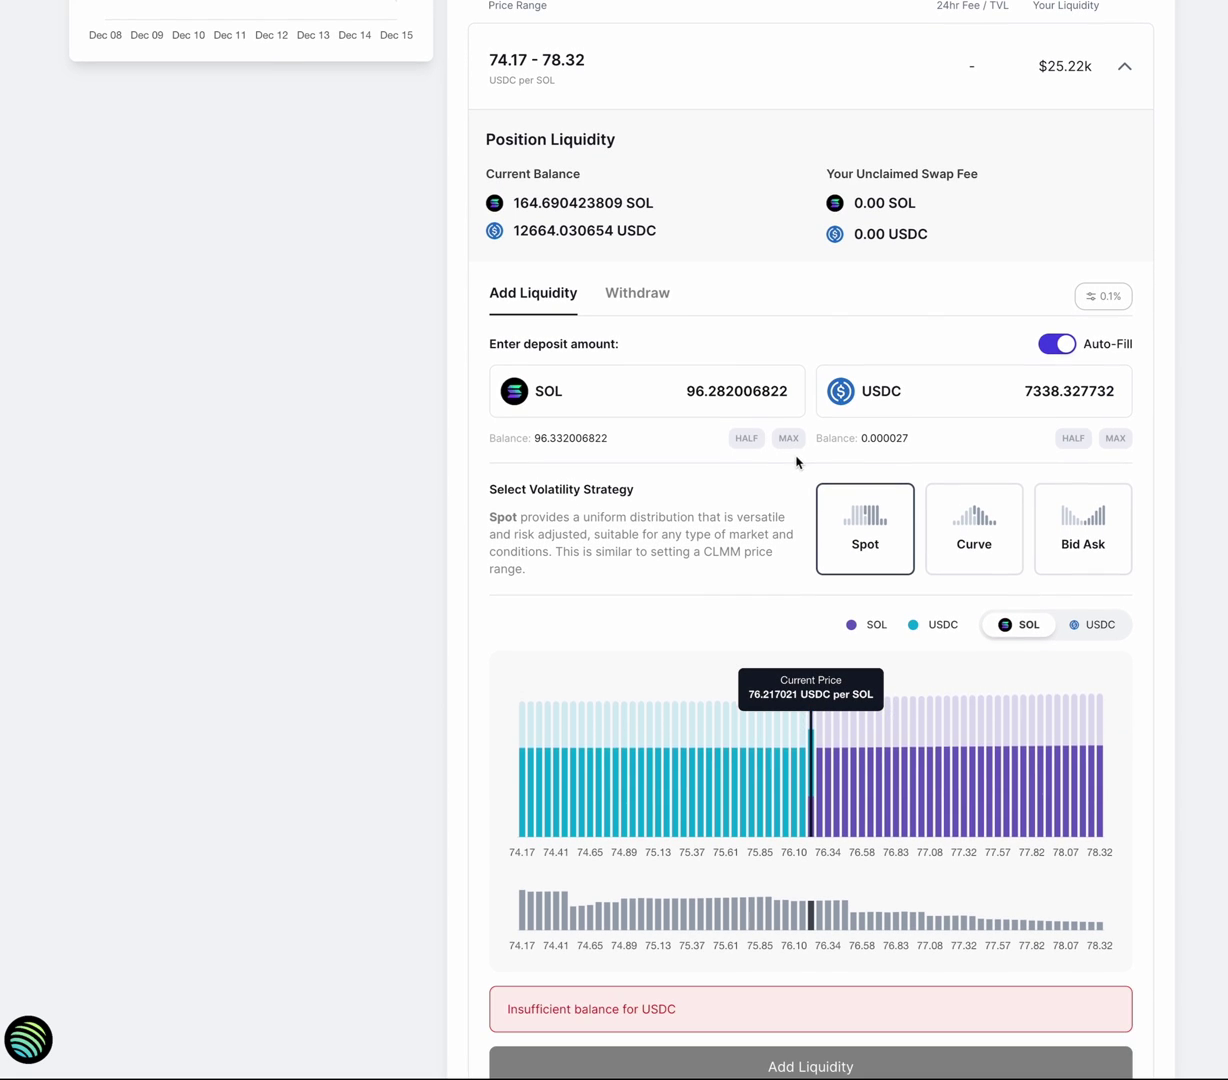
scroll(797, 461, "down", 1)
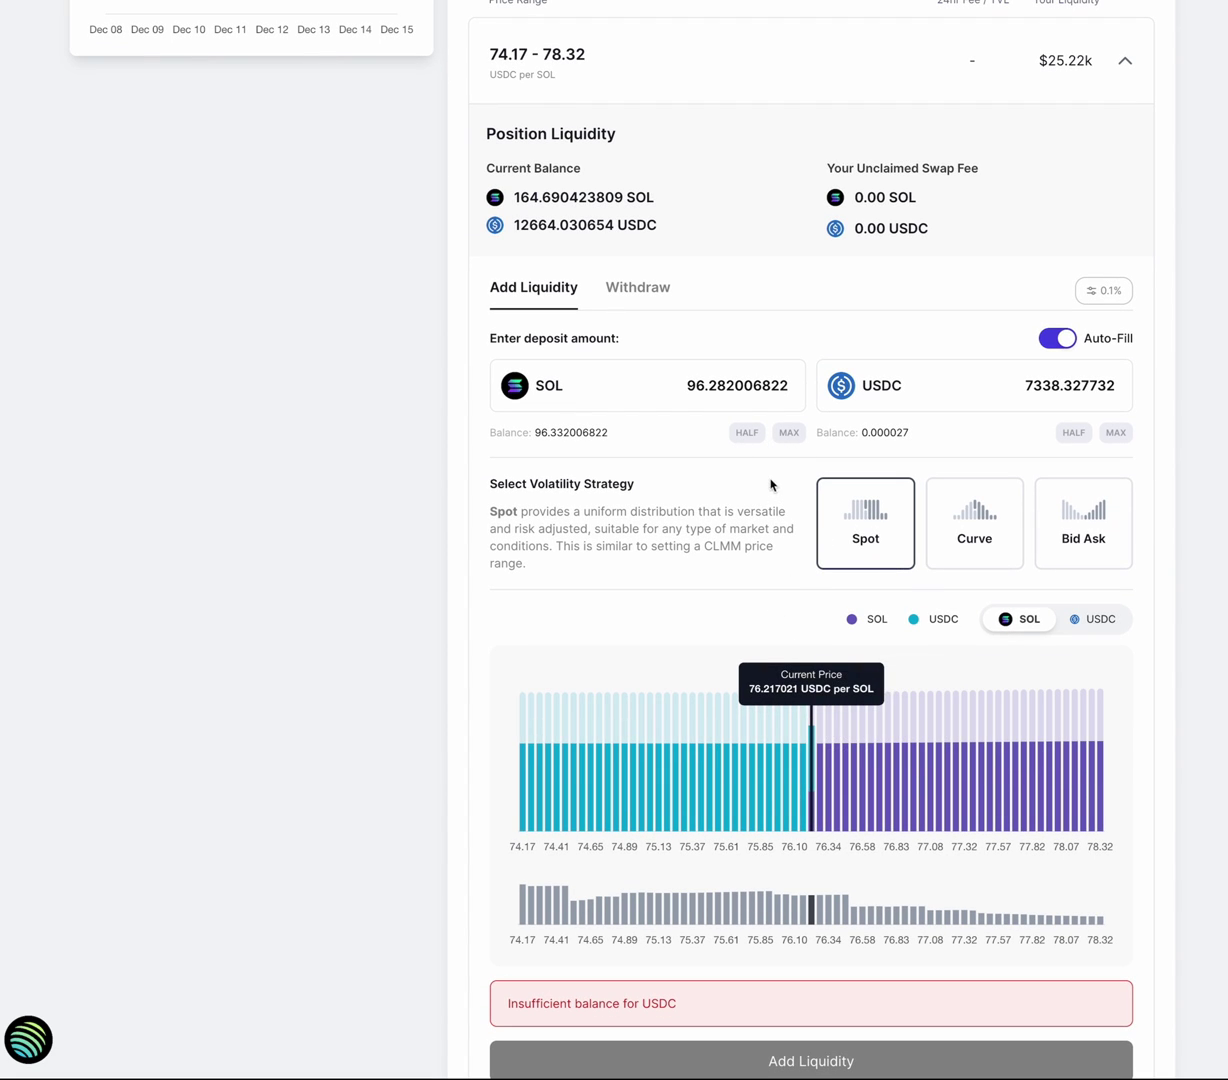
left_click(960, 515)
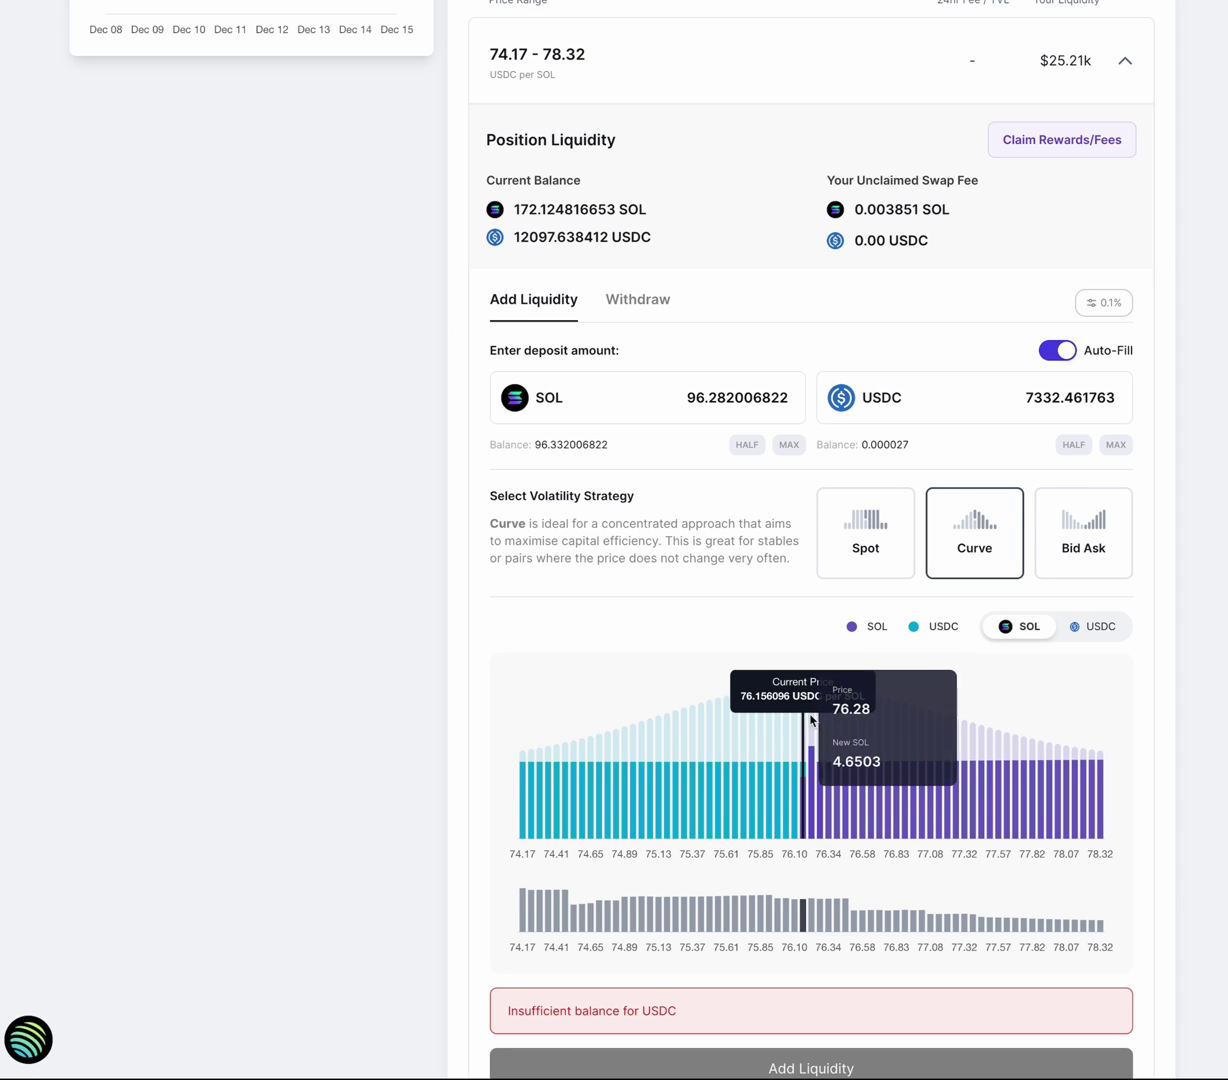
double_click(720, 400)
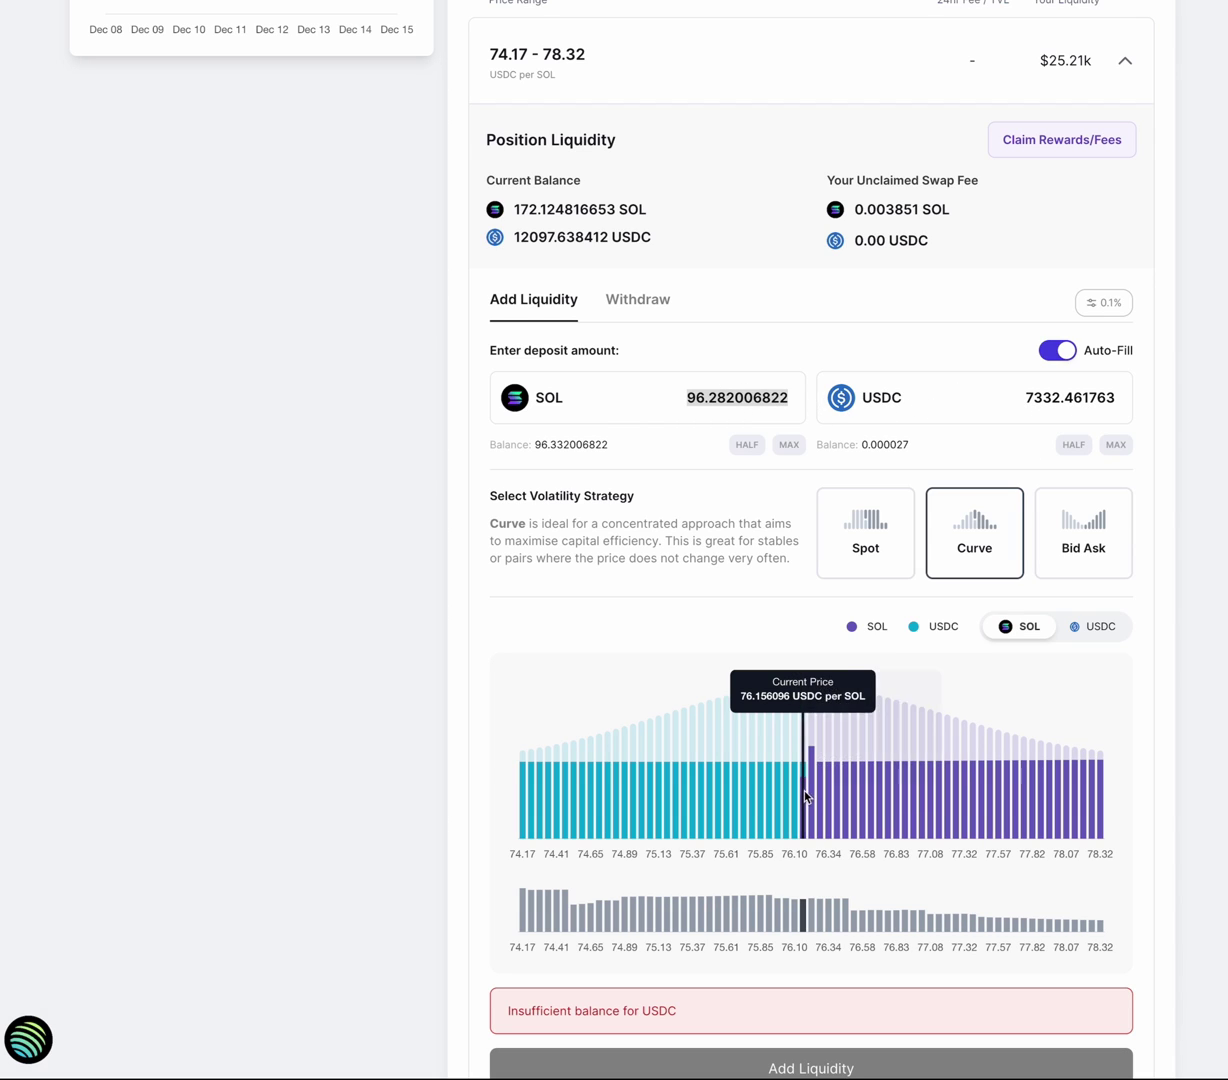
mouse_move(811, 780)
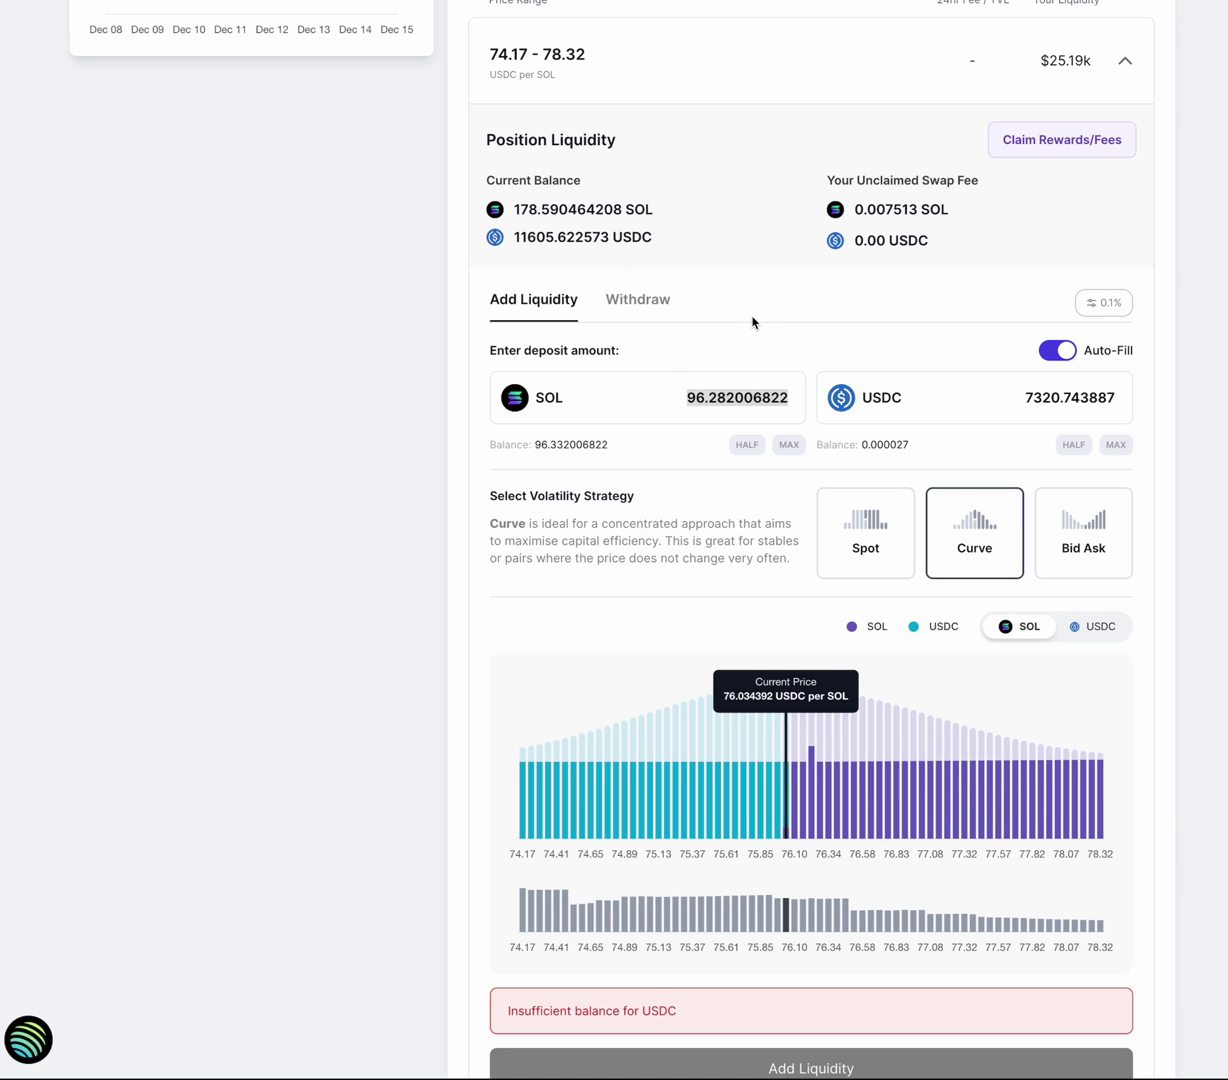
Step: Withdraw 100% of the 74.17–78.32 position's liquidity and approve it in the wallet
left_click(616, 305)
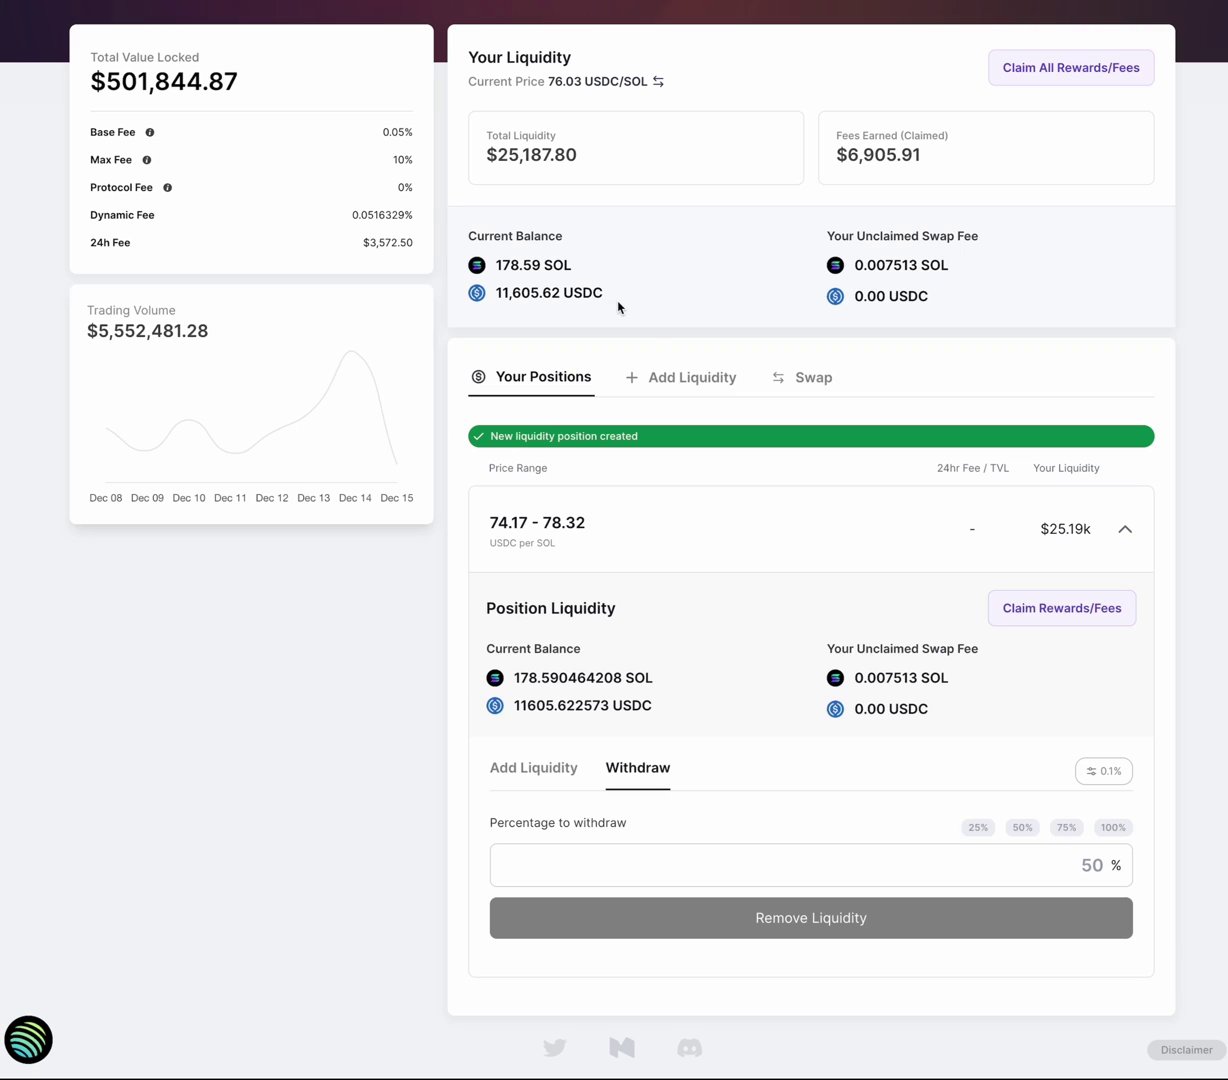
left_click(1113, 829)
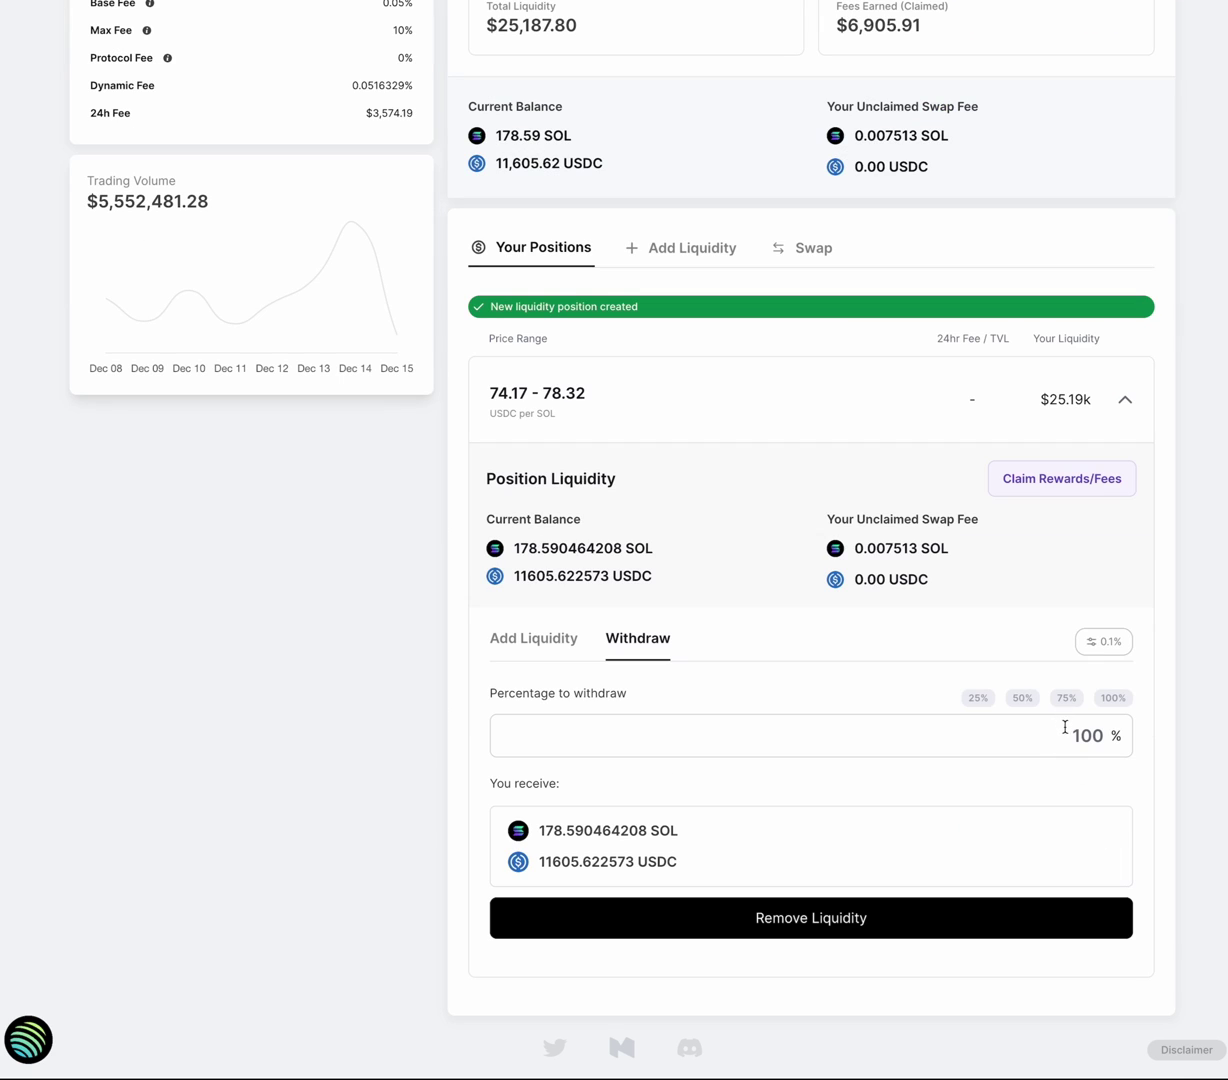
left_click(930, 928)
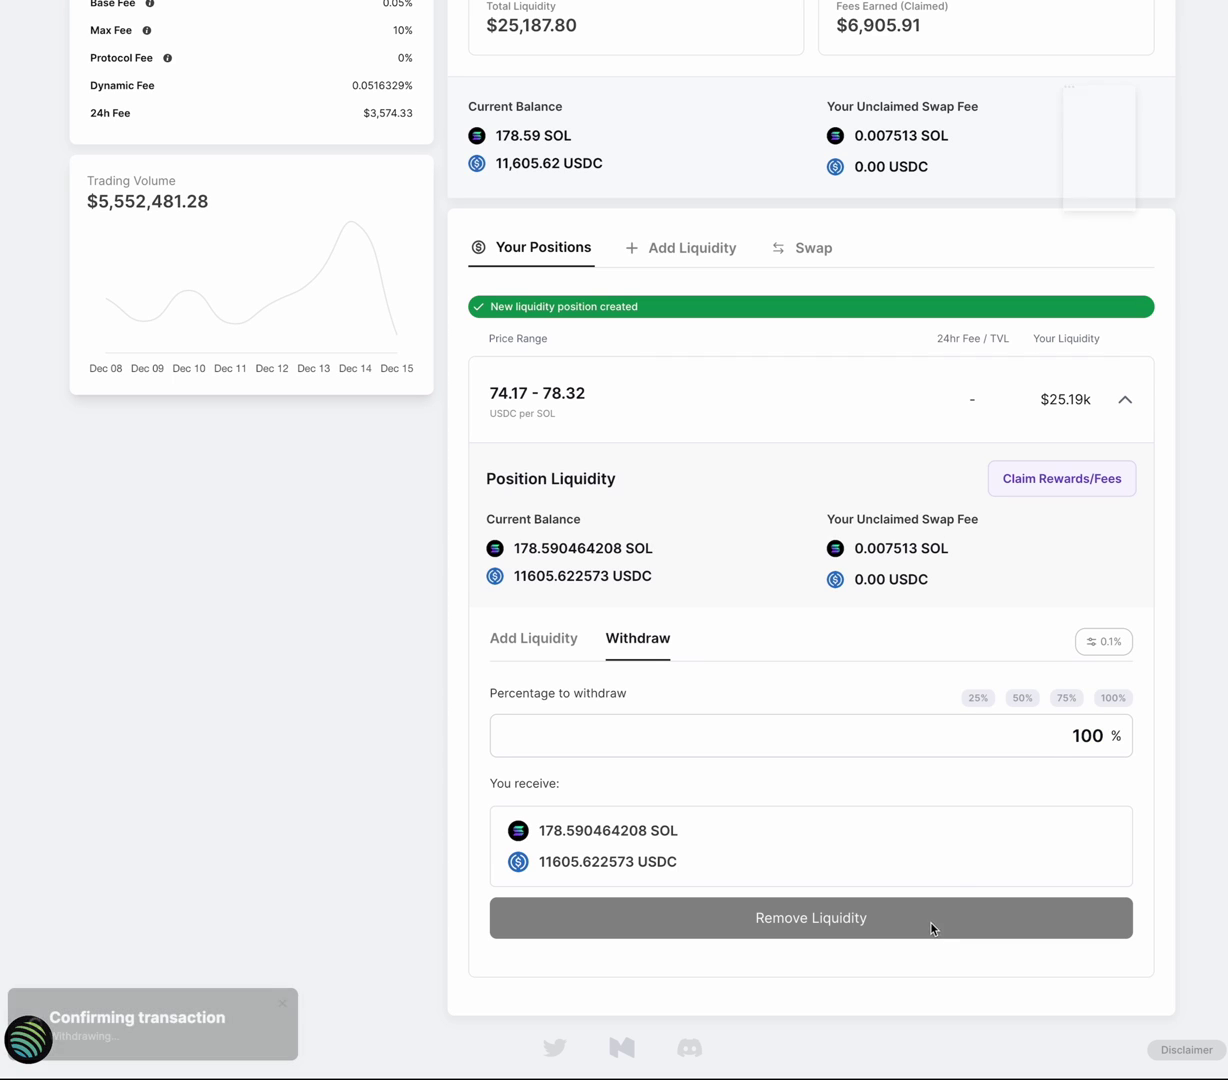
left_click(1165, 397)
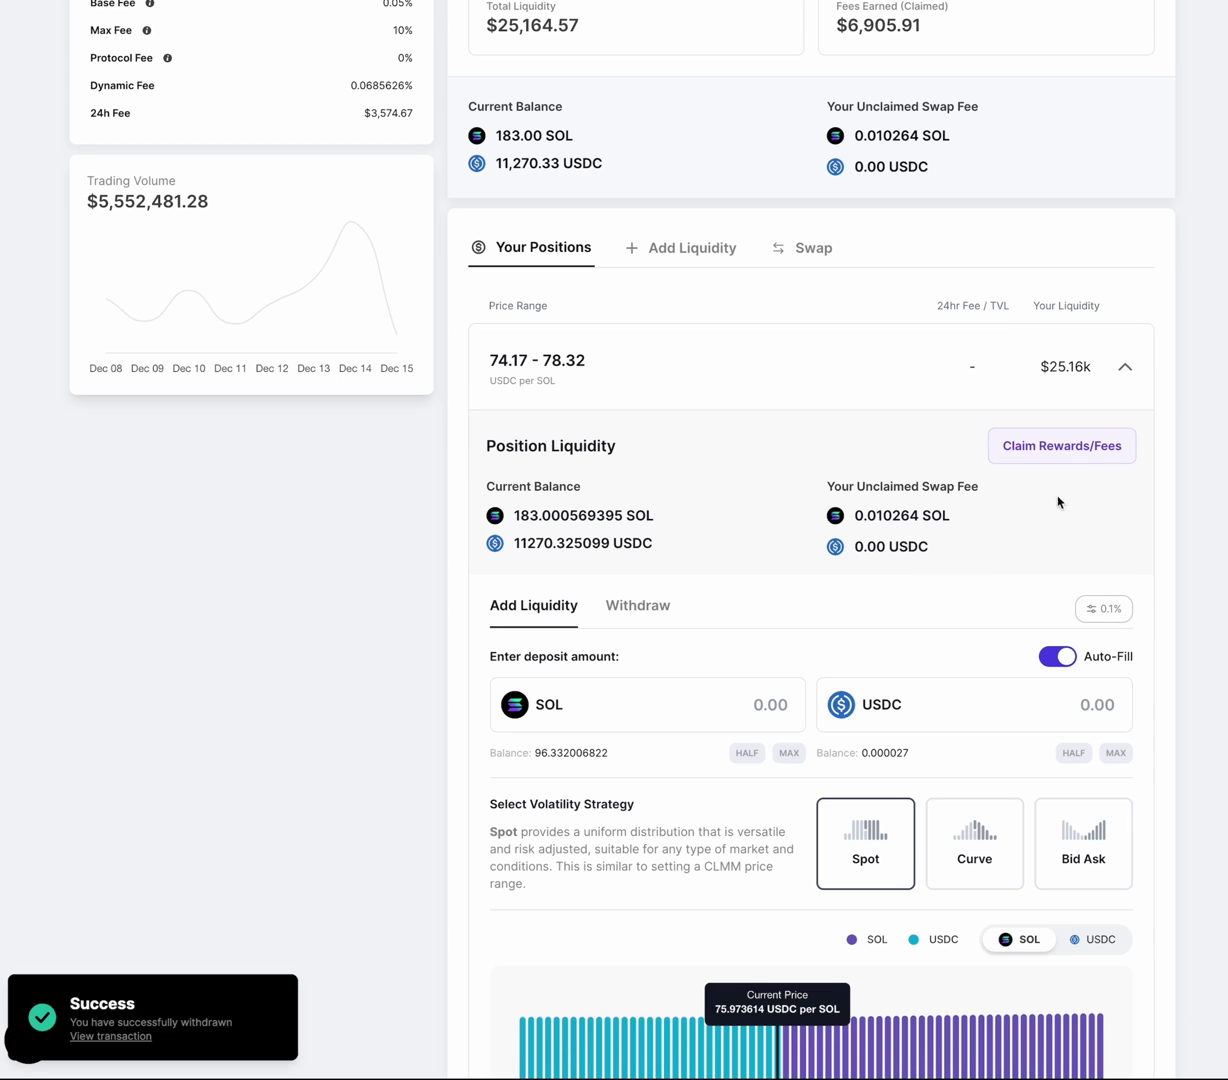
Step: Claim the position's unclaimed swap fees and approve the claim in the wallet
left_click(1062, 448)
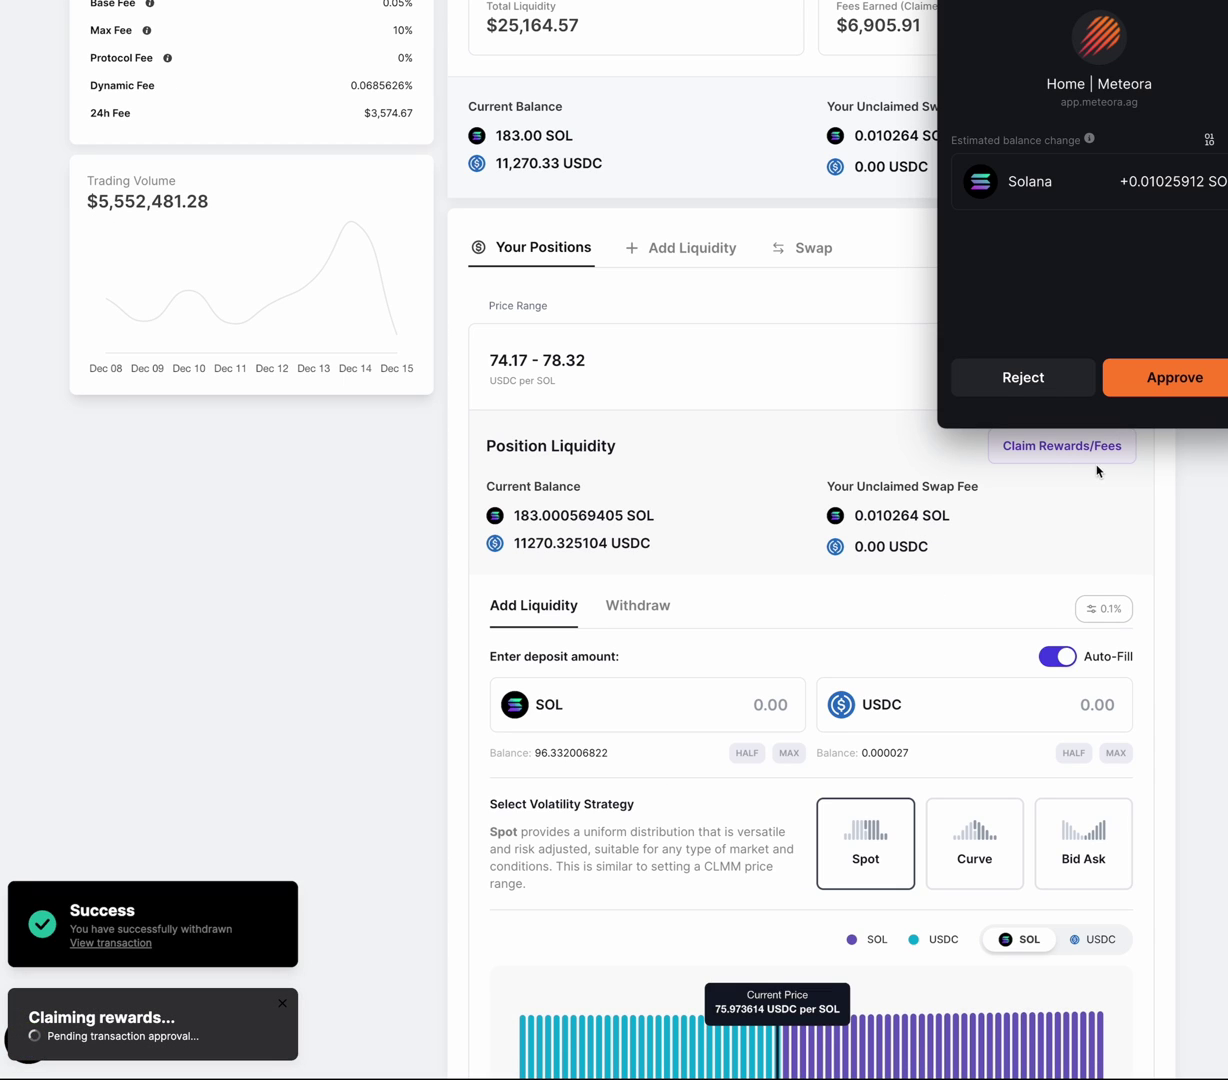
left_click(1160, 381)
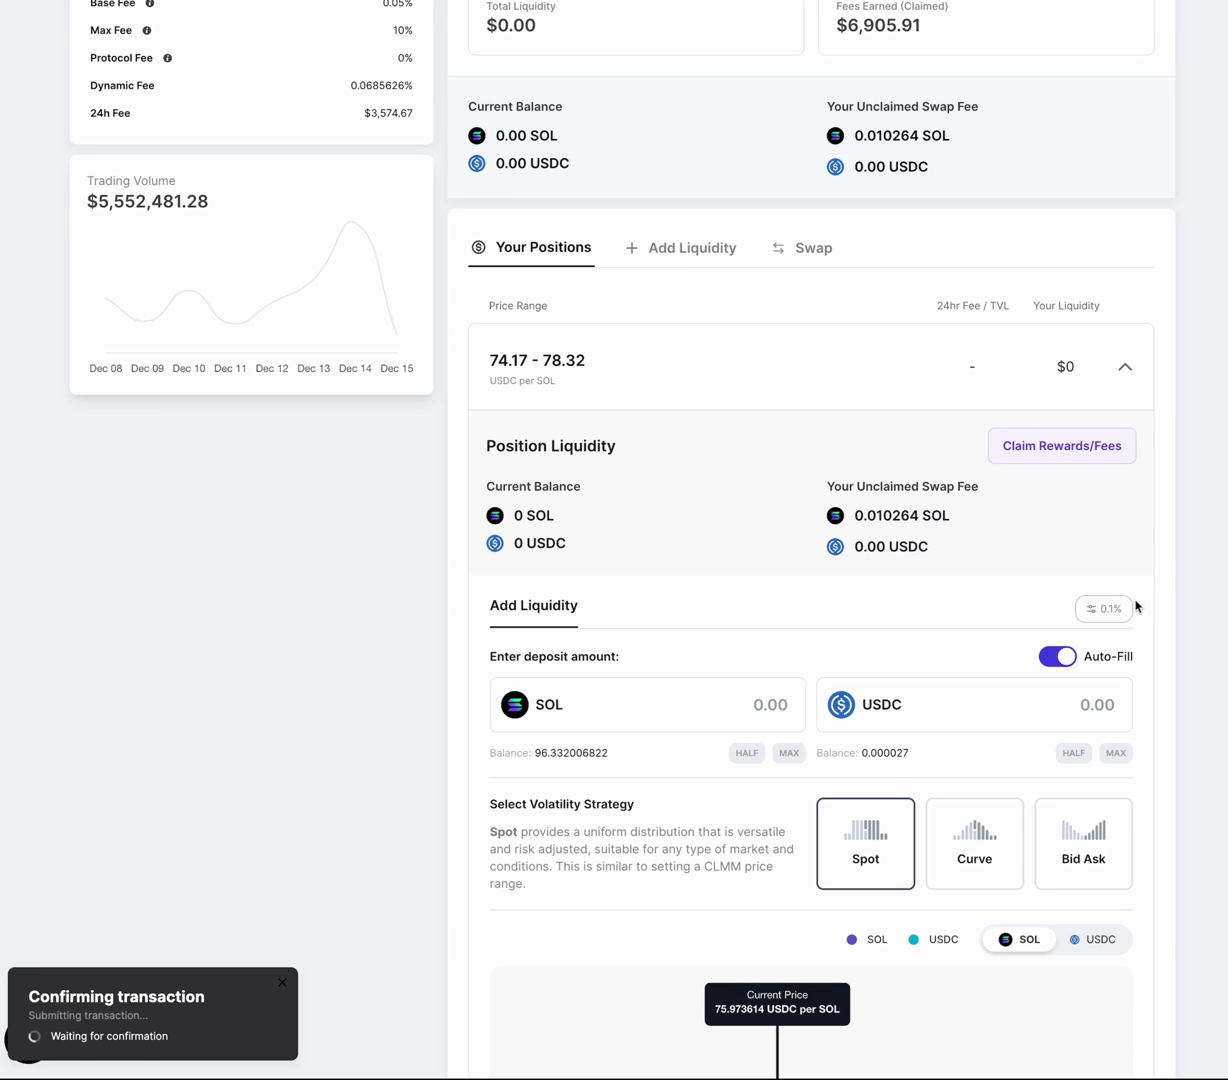
scroll(1136, 606, "down", 2)
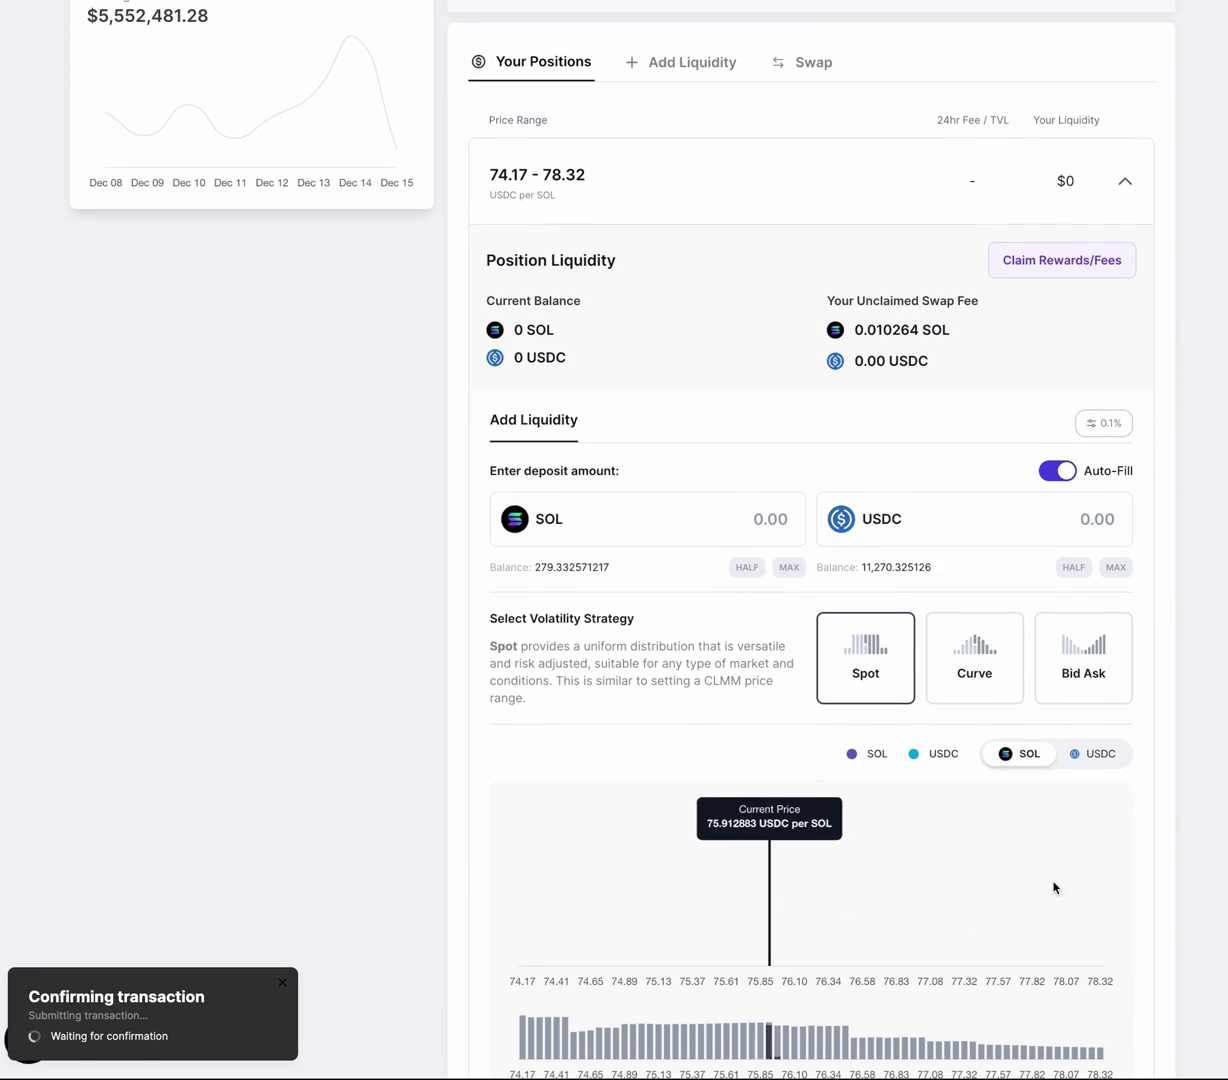
scroll(1017, 812, "up", 2)
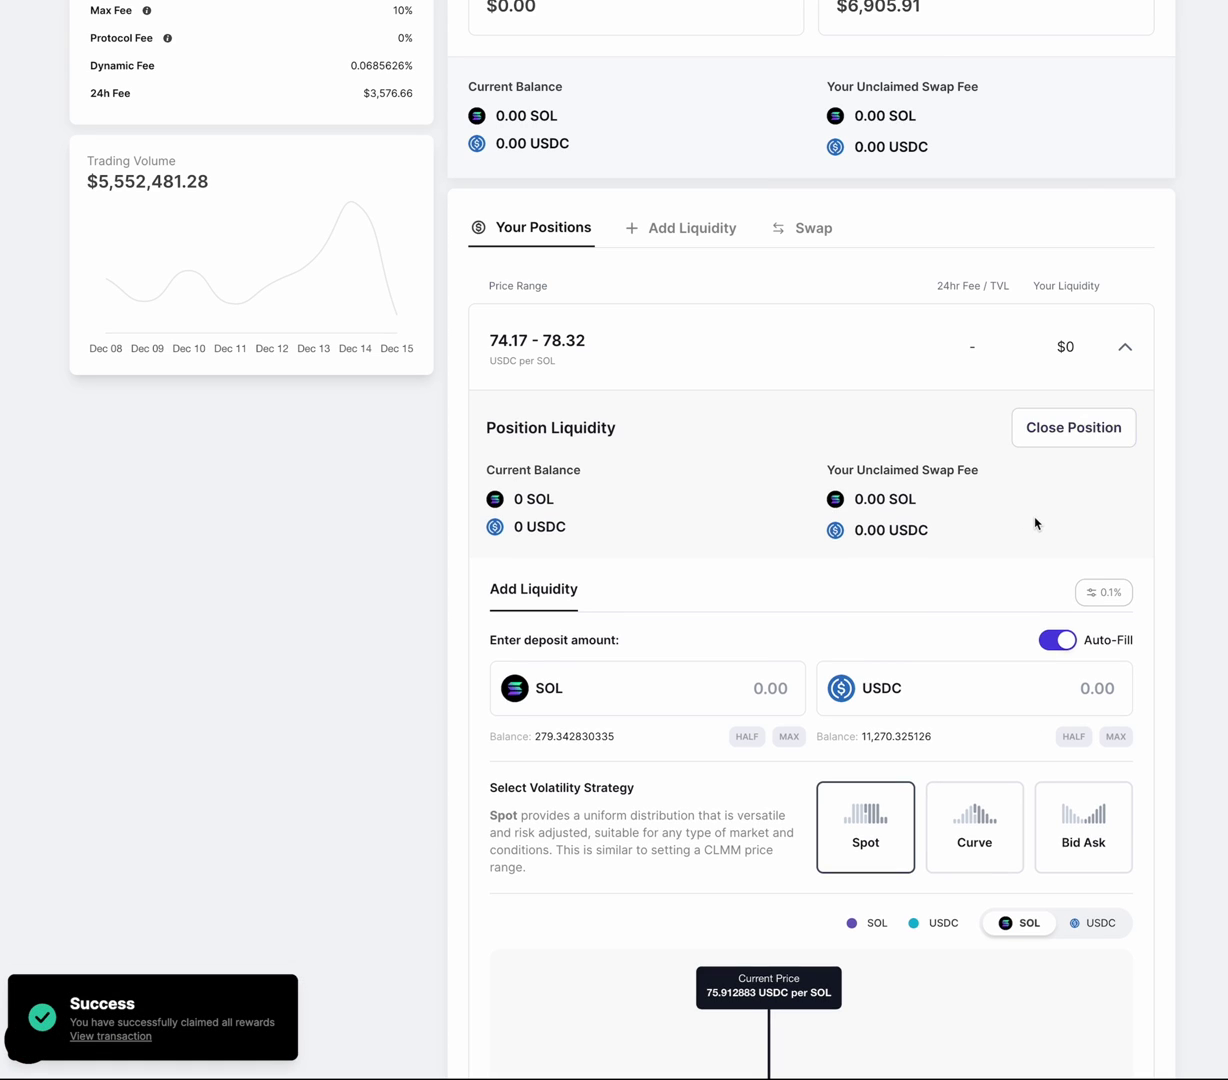
Step: Close the emptied 74.17–78.32 position and approve it in the wallet
left_click(1077, 442)
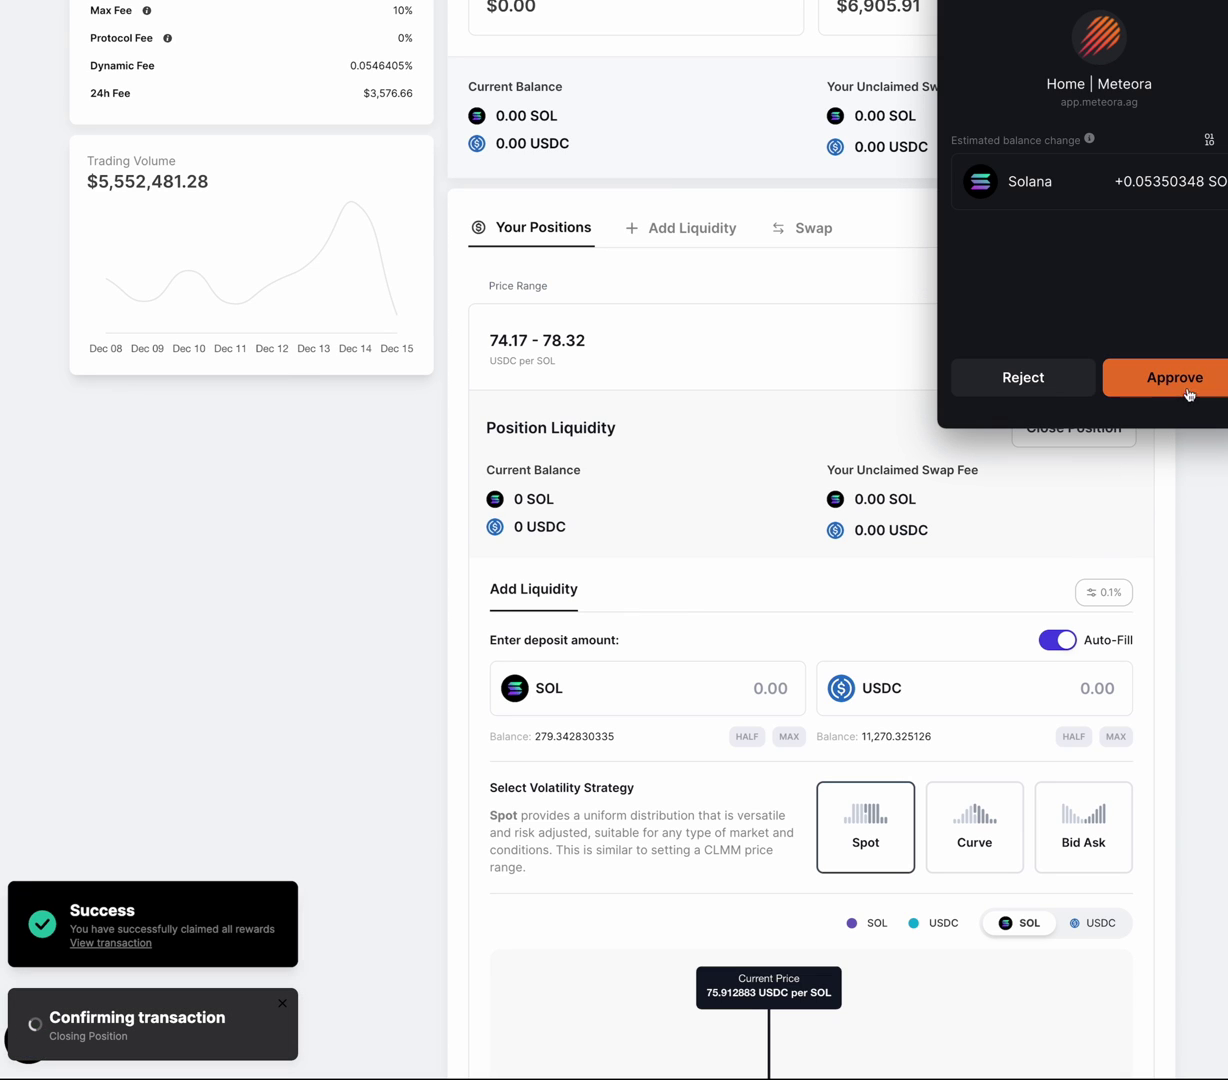
left_click(1160, 370)
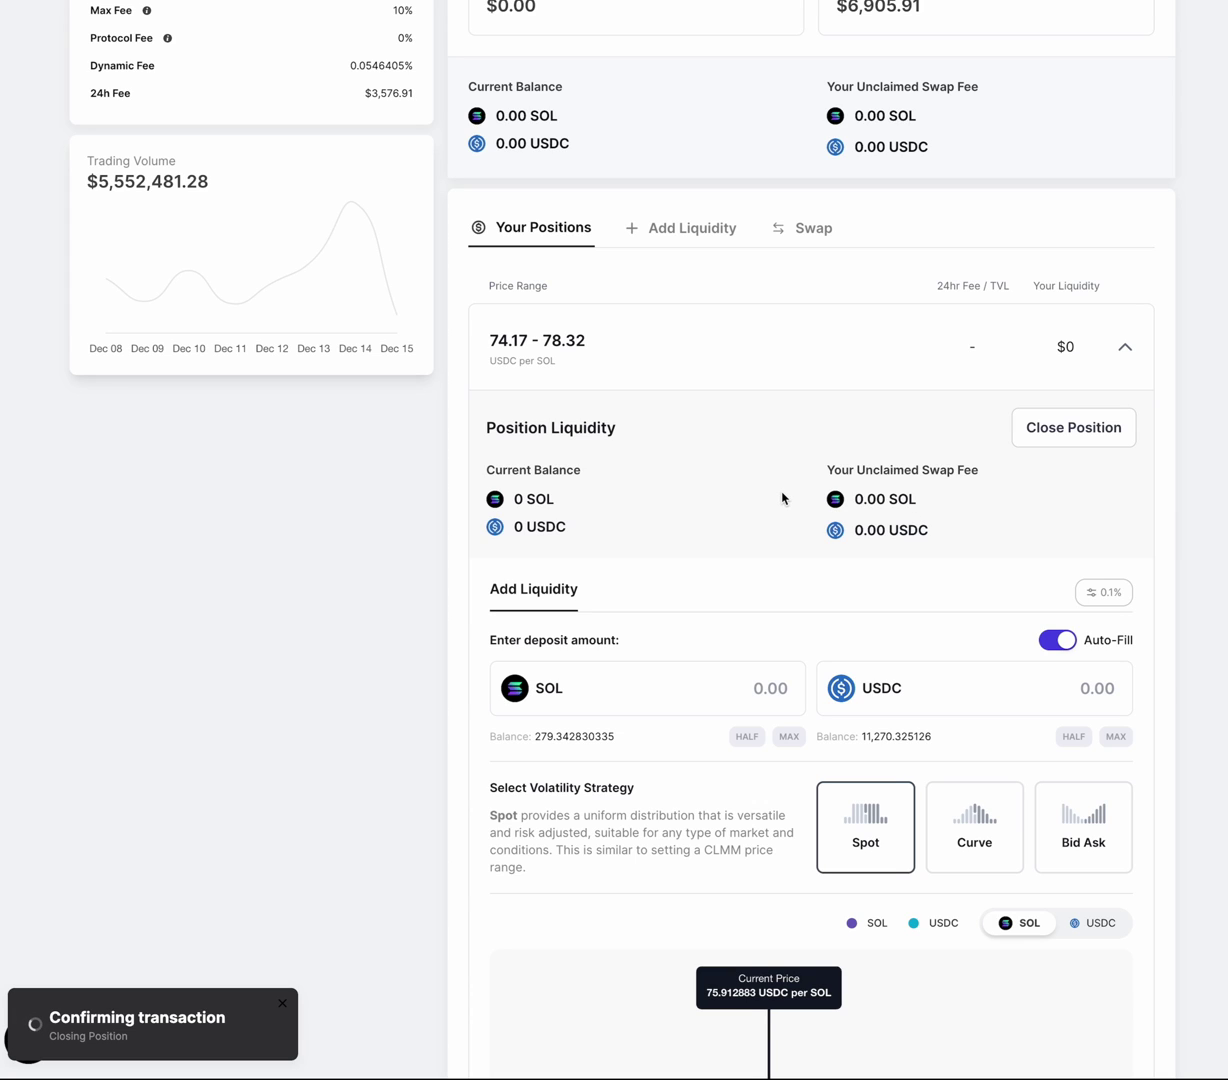
scroll(782, 497, "up", 3)
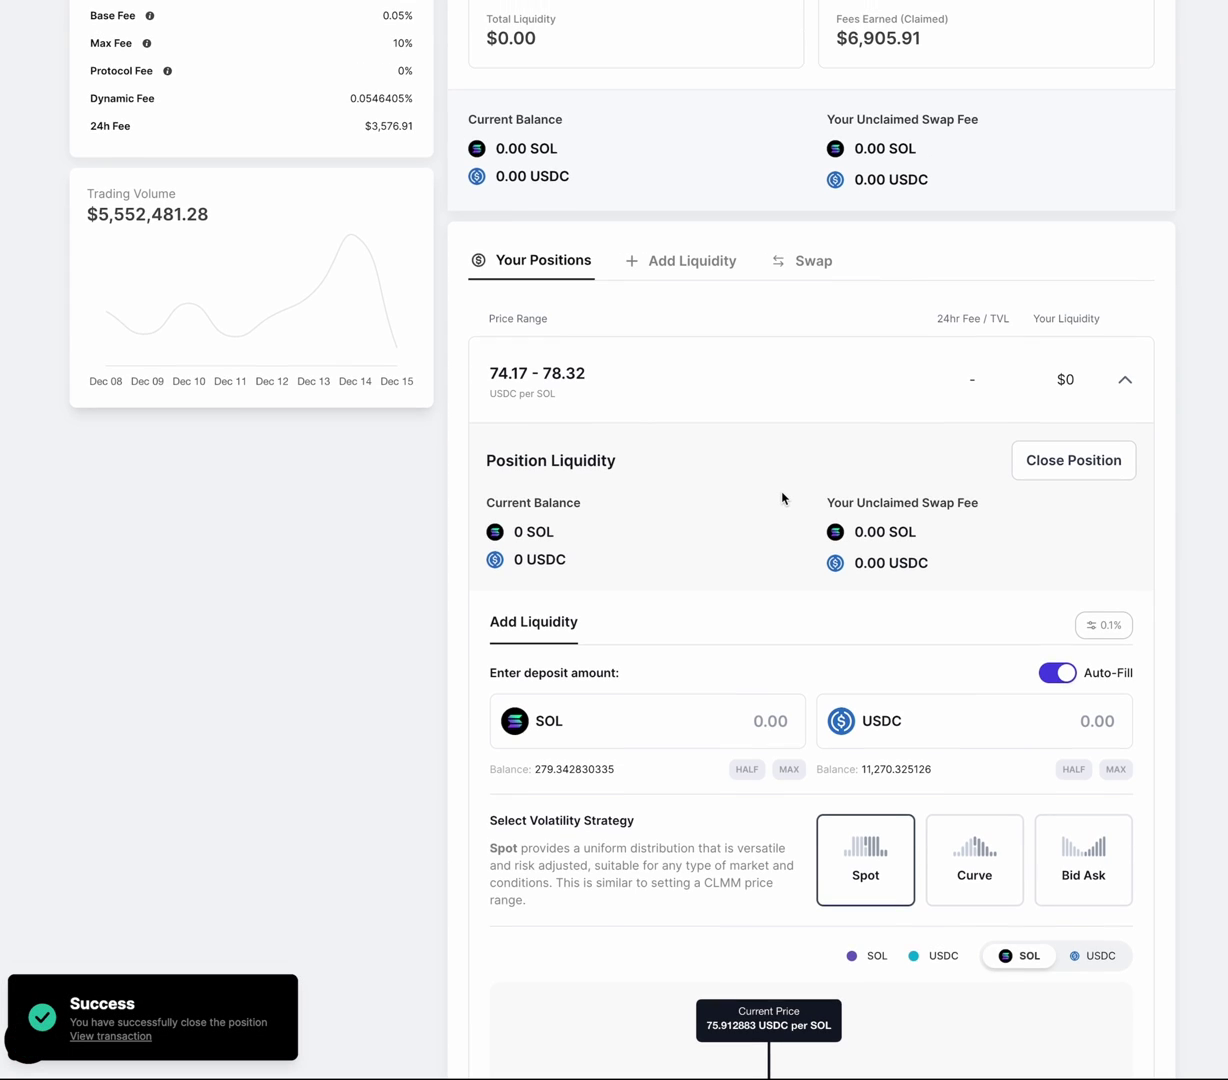
Step: Deposit the full 11270.325126 USDC on a Curve over 73.876685–78.005203 with 69 bins
left_click(645, 507)
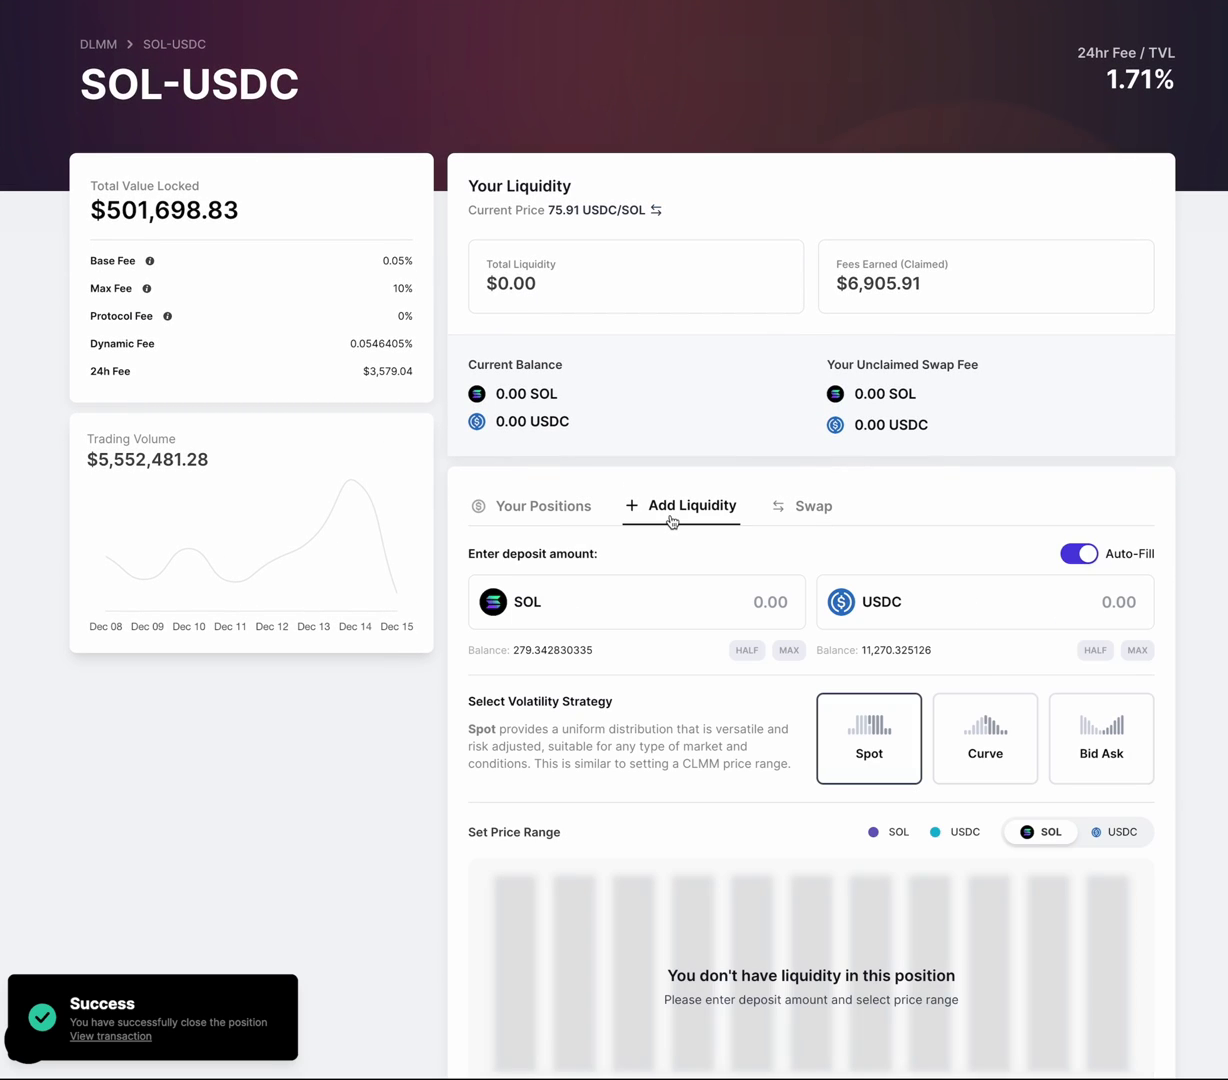
left_click(1137, 650)
scroll(995, 650, "down", 1)
left_click(995, 650)
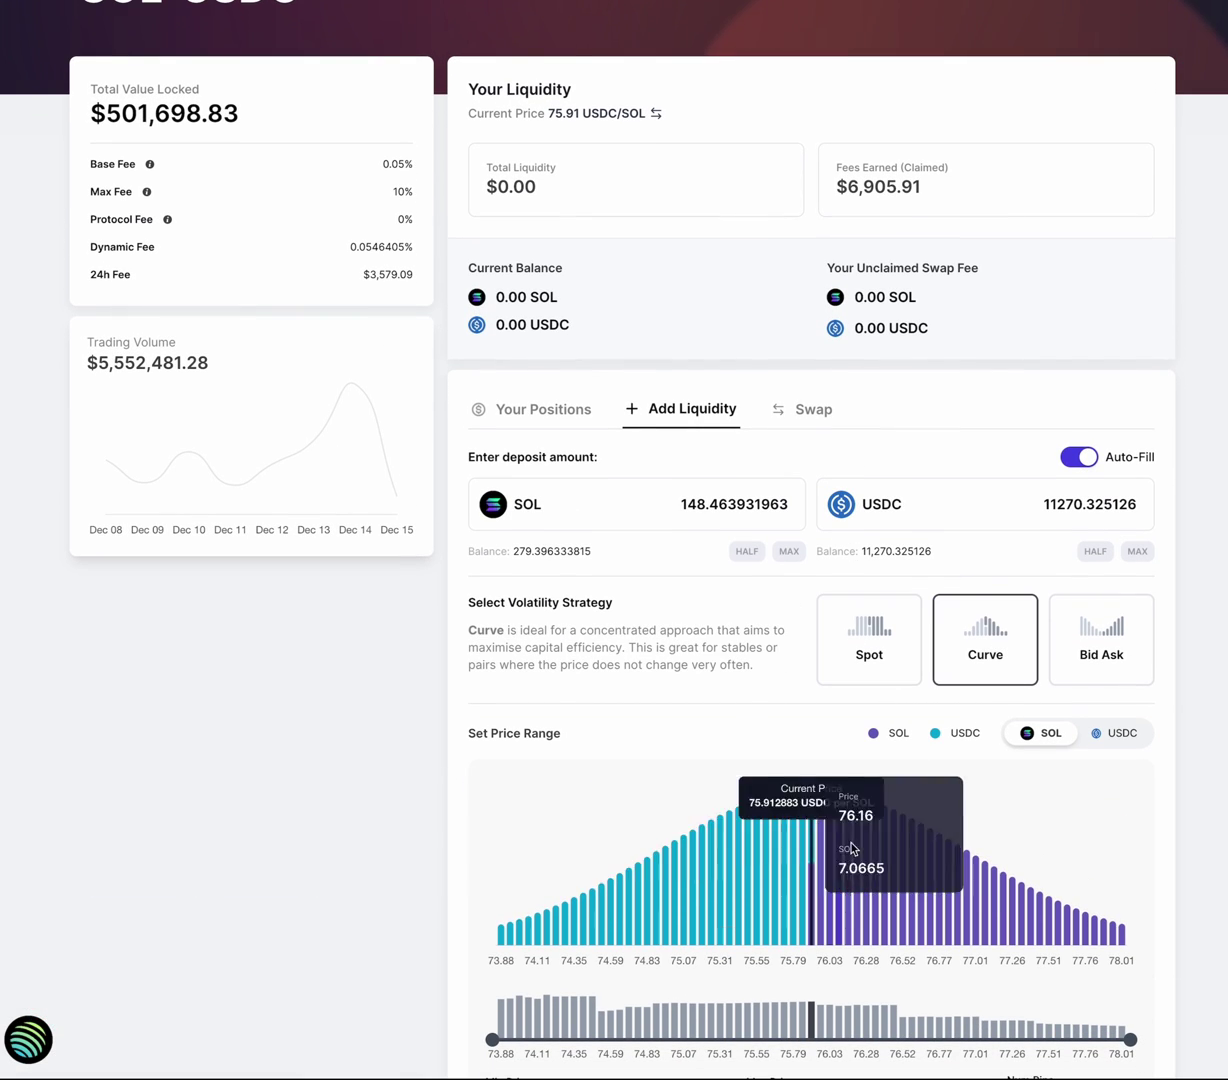
scroll(853, 842, "down", 3)
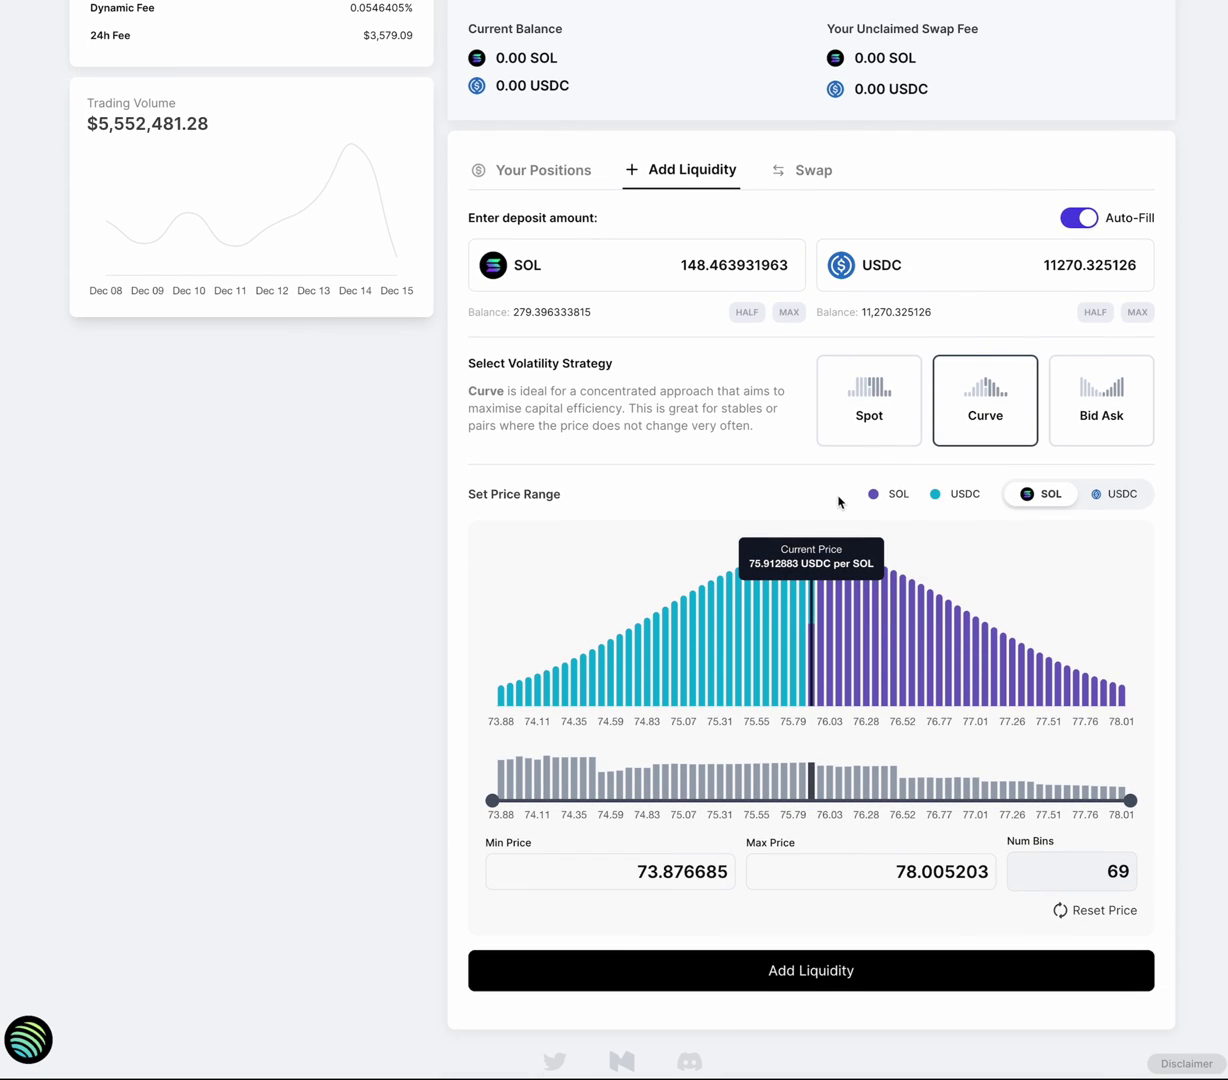
scroll(840, 502, "up", 2)
scroll(840, 502, "up", 2)
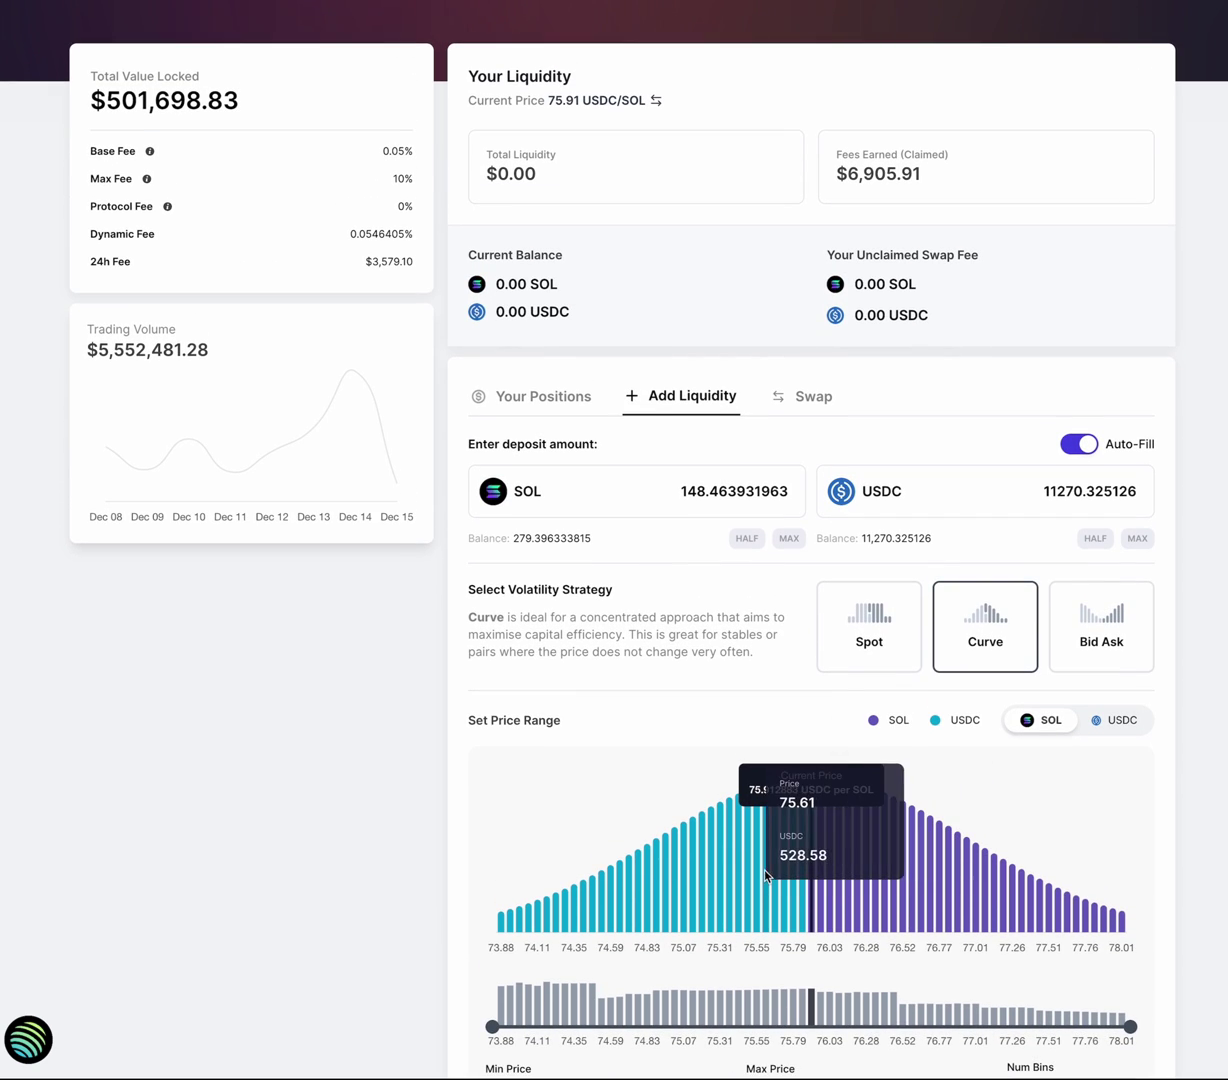
scroll(793, 860, "down", 1)
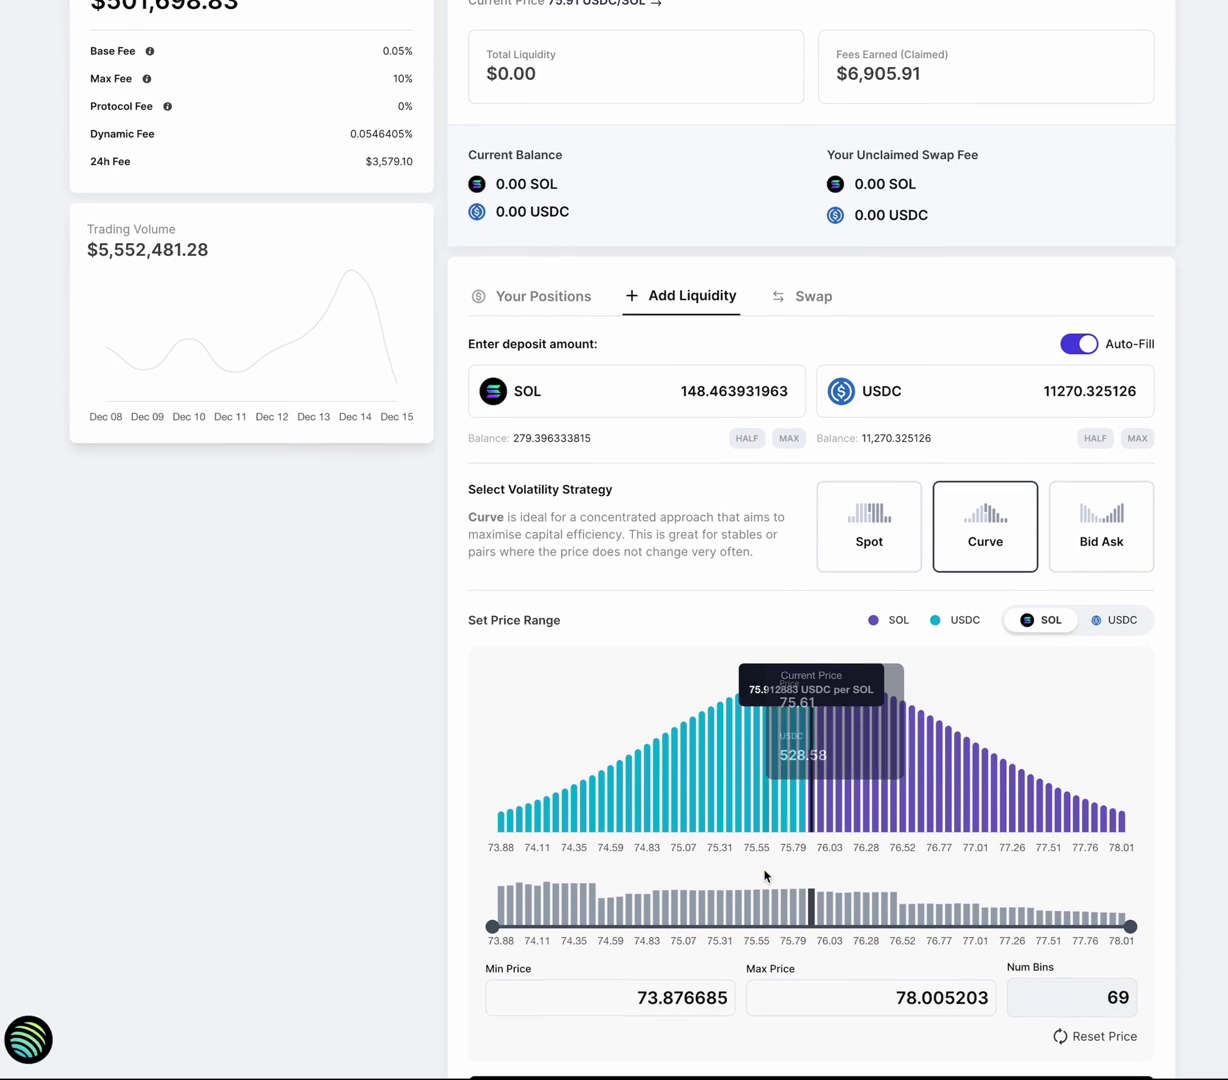